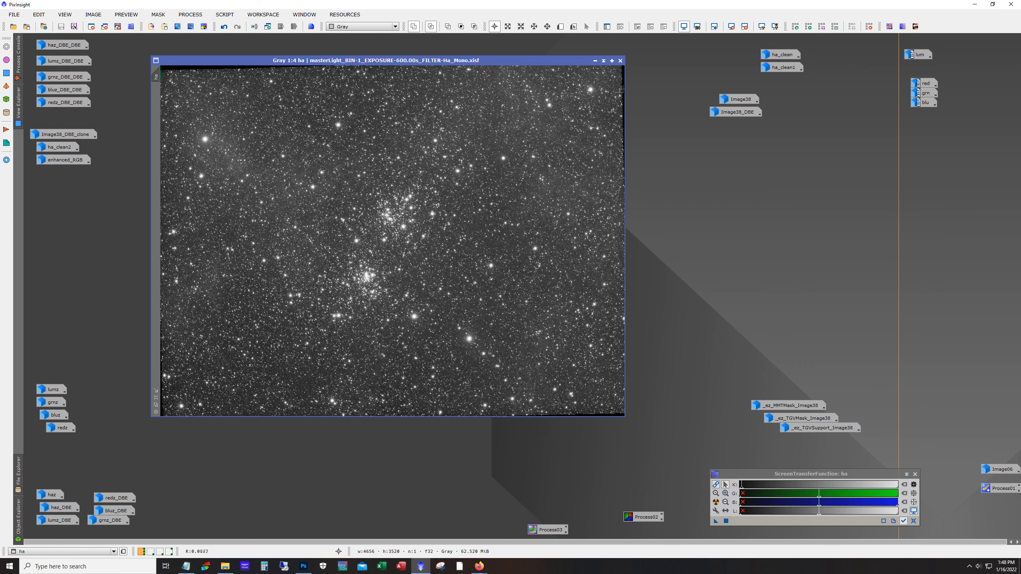
- Minimize the ha image, view the blu master image and minimize it again
{"action": "left_click", "coordinate": [595, 60]}
{"action": "double_click", "coordinate": [924, 103]}
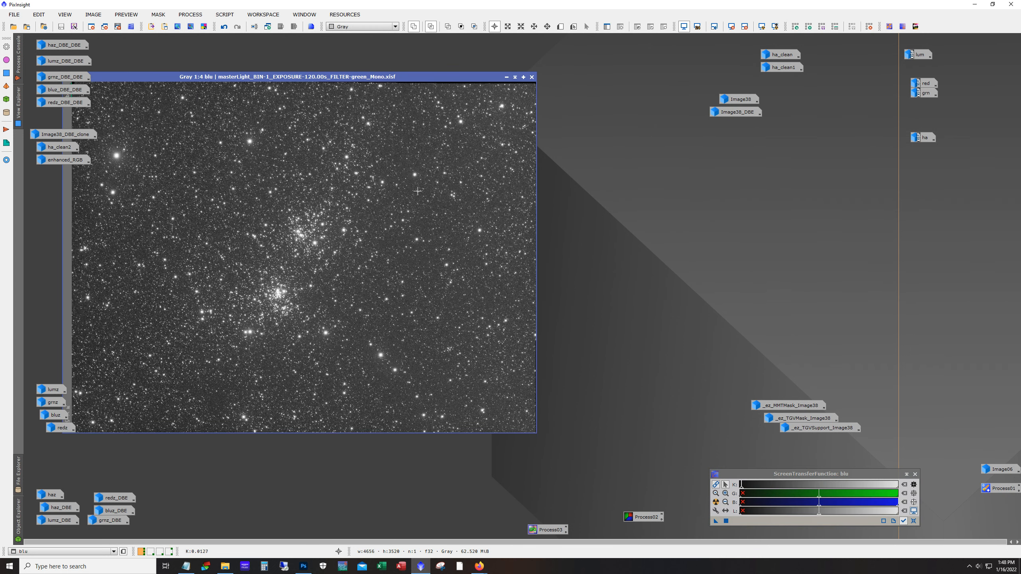
{"action": "left_click", "coordinate": [506, 77]}
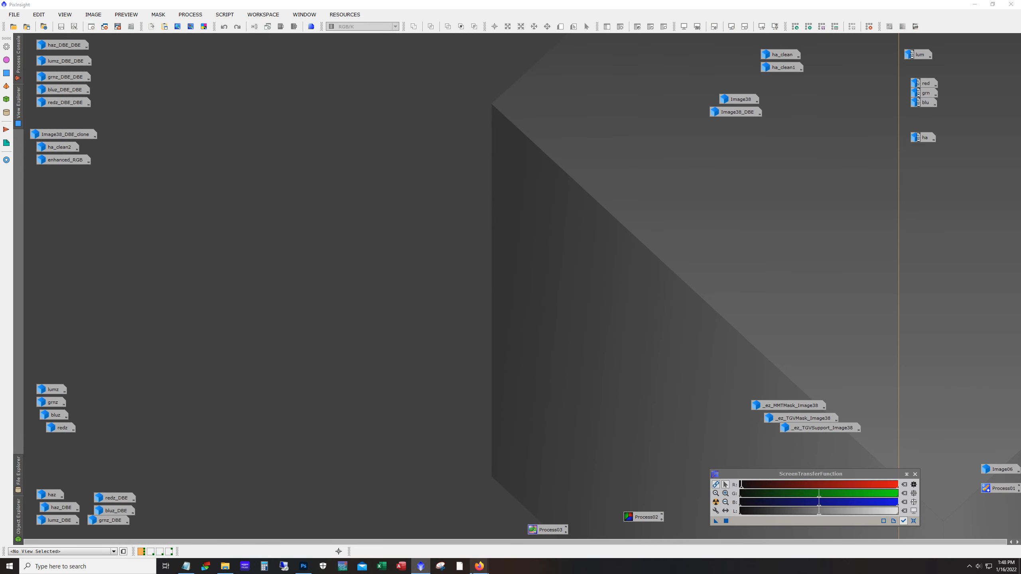
- Switch to the browser with the DSO Imager YouTube community page, read the favorite-targets poll, and minimize the window
{"action": "mouse_move", "coordinate": [479, 566]}
{"action": "left_click", "coordinate": [508, 544]}
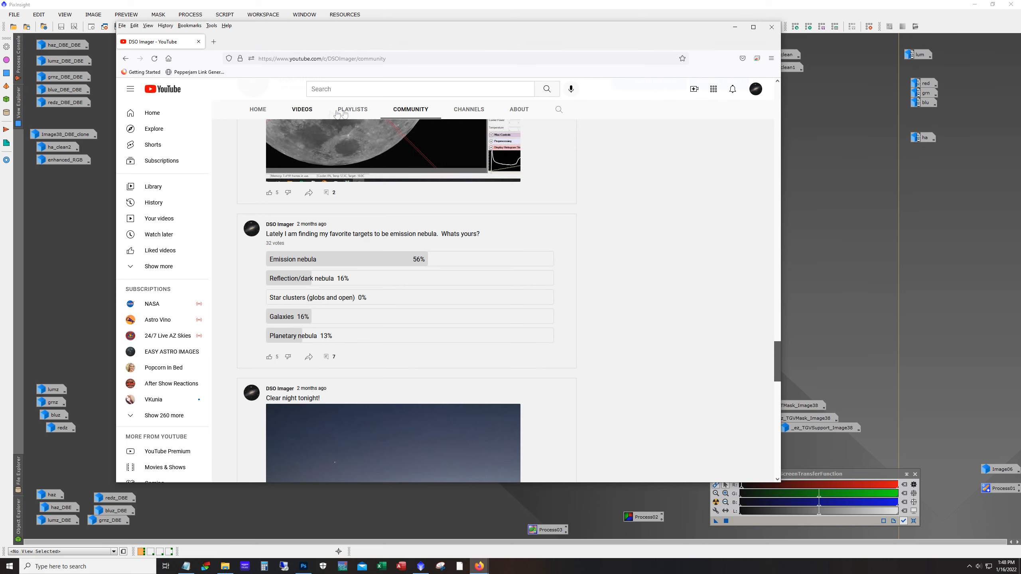
{"action": "scroll", "coordinate": [573, 277], "scroll_direction": "up", "scroll_amount": 5}
{"action": "scroll", "coordinate": [572, 276], "scroll_direction": "up", "scroll_amount": 10}
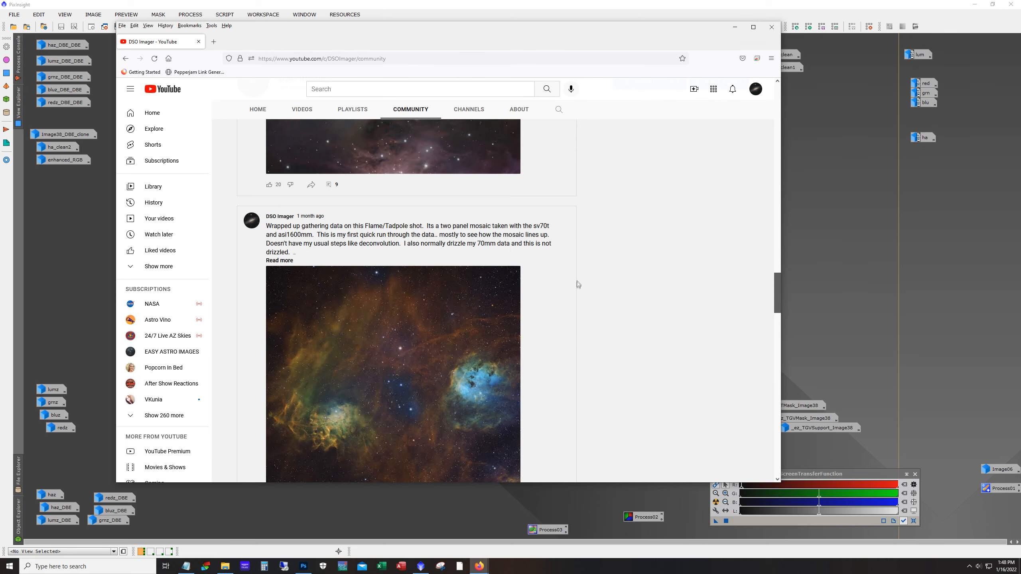
{"action": "scroll", "coordinate": [579, 288], "scroll_direction": "up", "scroll_amount": 10}
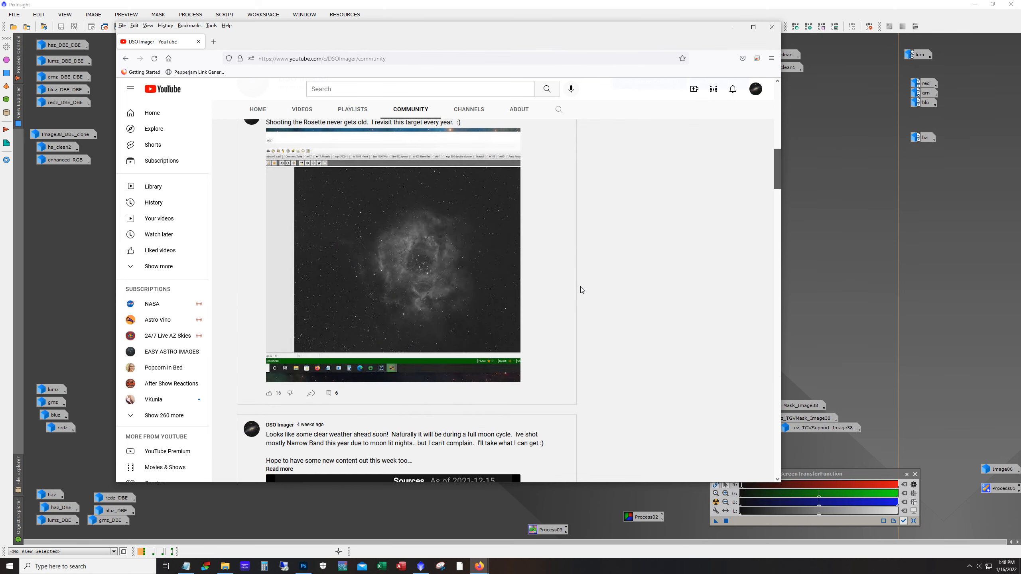
{"action": "scroll", "coordinate": [584, 288], "scroll_direction": "down", "scroll_amount": 6}
{"action": "scroll", "coordinate": [590, 290], "scroll_direction": "down", "scroll_amount": 18}
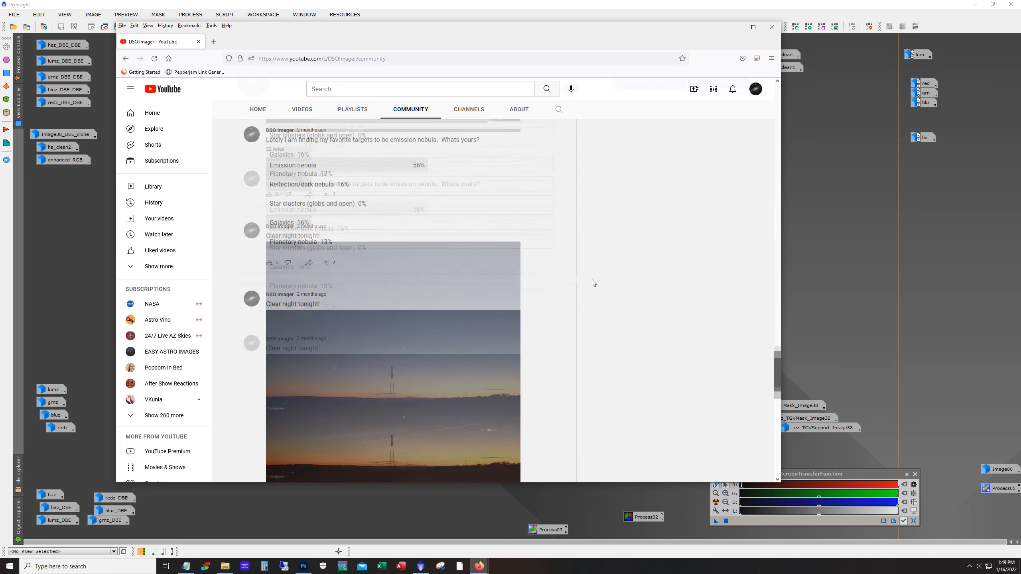
{"action": "scroll", "coordinate": [592, 285], "scroll_direction": "up", "scroll_amount": 4}
{"action": "scroll", "coordinate": [593, 285], "scroll_direction": "down", "scroll_amount": 1}
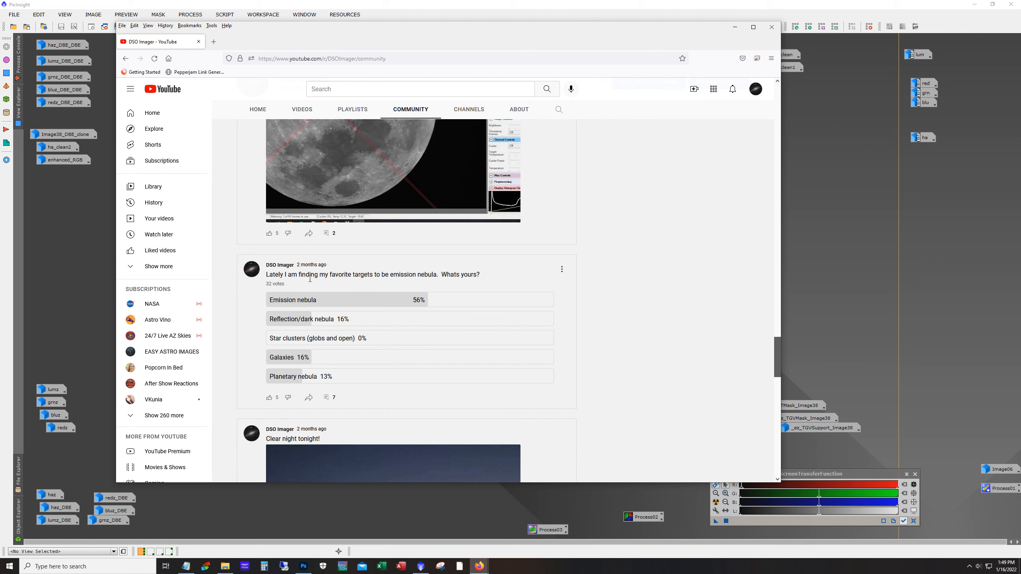
{"action": "left_click_drag", "start_coordinate": [306, 278], "coordinate": [404, 282]}
{"action": "left_click", "coordinate": [622, 347]}
{"action": "left_click", "coordinate": [734, 27]}
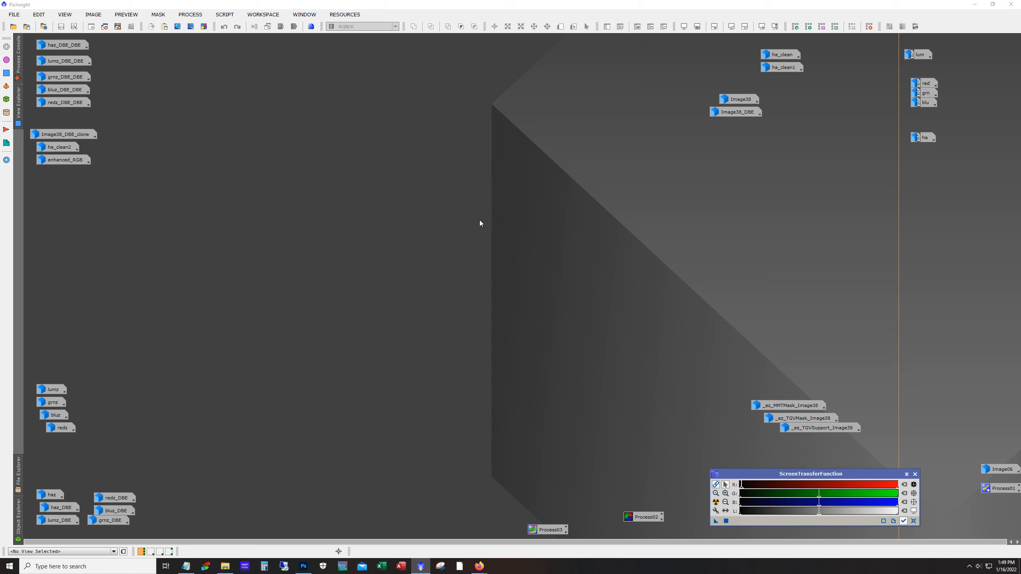
- Open the red and redz images and place redz directly beside the red master
{"action": "double_click", "coordinate": [925, 83]}
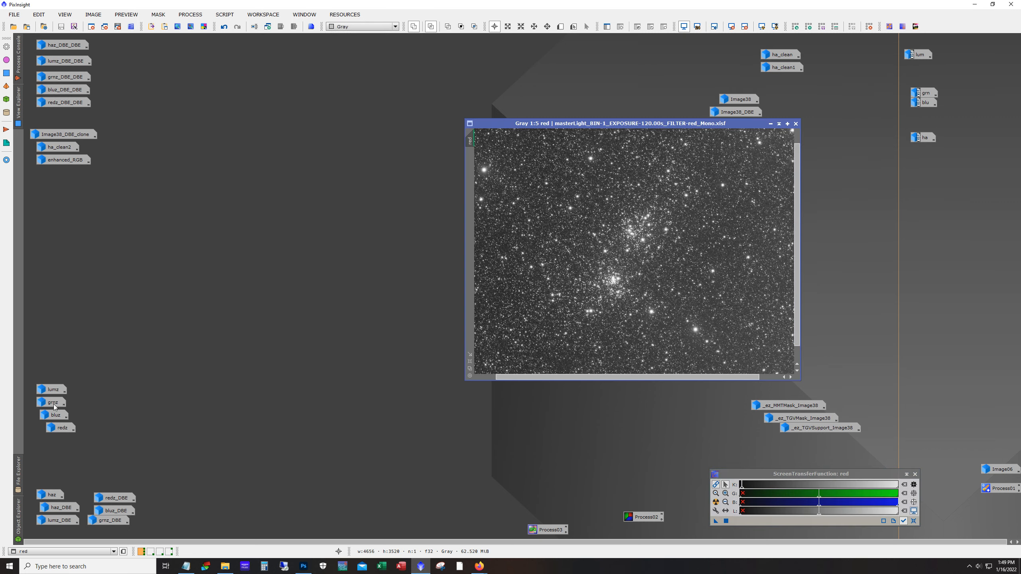
{"action": "mouse_move", "coordinate": [56, 400]}
{"action": "double_click", "coordinate": [61, 428]}
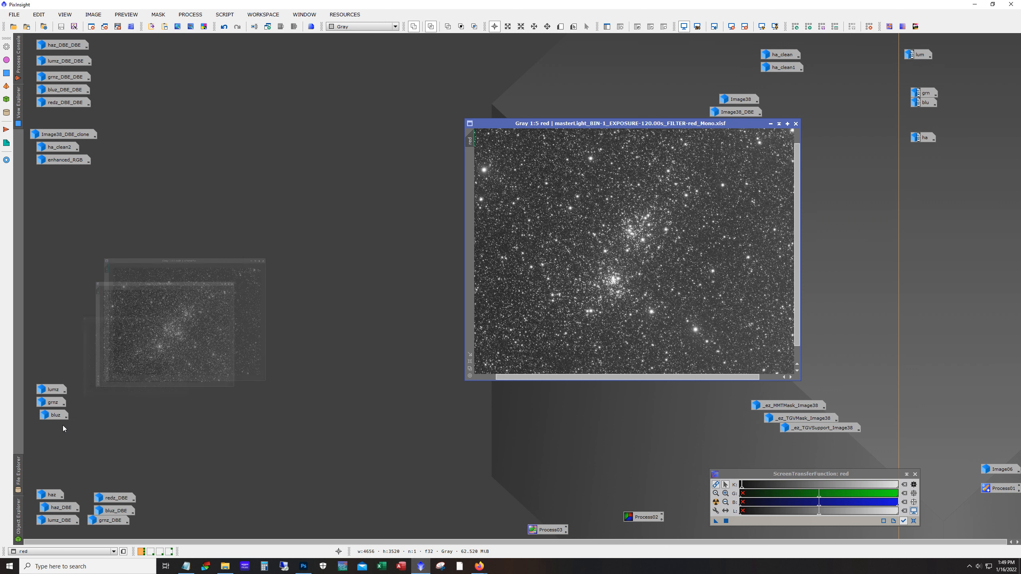
{"action": "left_click_drag", "start_coordinate": [405, 78], "coordinate": [353, 125]}
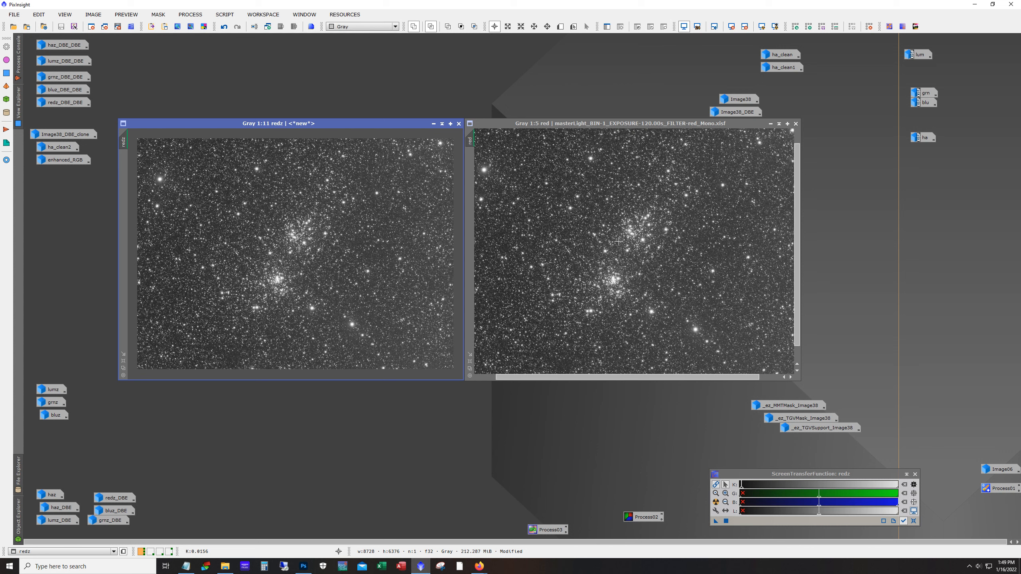
- Compare stars and background noise in matching areas of red at 4:1 and redz at 2:1, and minimize both images
{"action": "scroll", "coordinate": [630, 245], "scroll_direction": "up", "scroll_amount": 7}
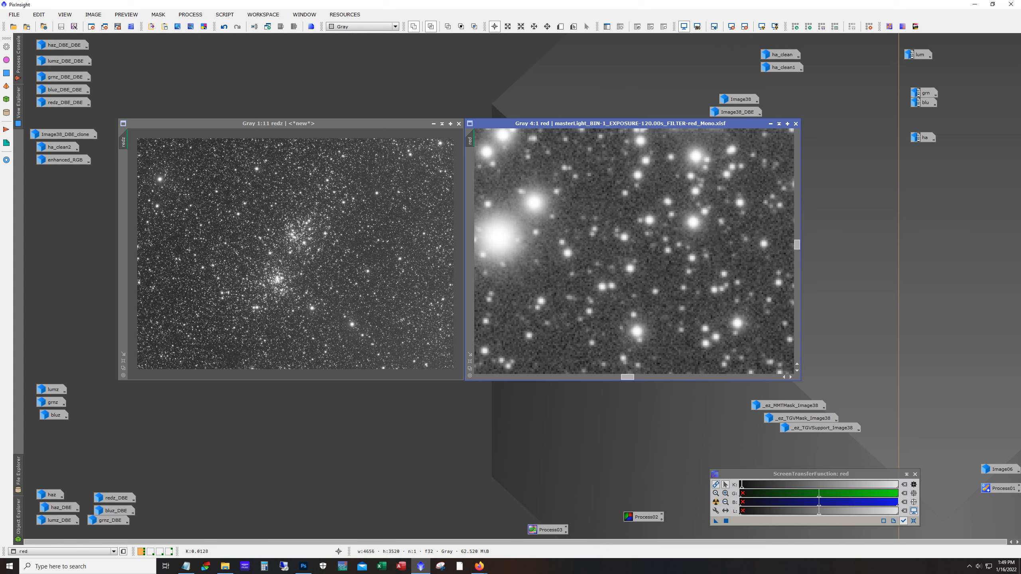
{"action": "scroll", "coordinate": [319, 269], "scroll_direction": "up", "scroll_amount": 9}
{"action": "scroll", "coordinate": [319, 270], "scroll_direction": "up", "scroll_amount": 2}
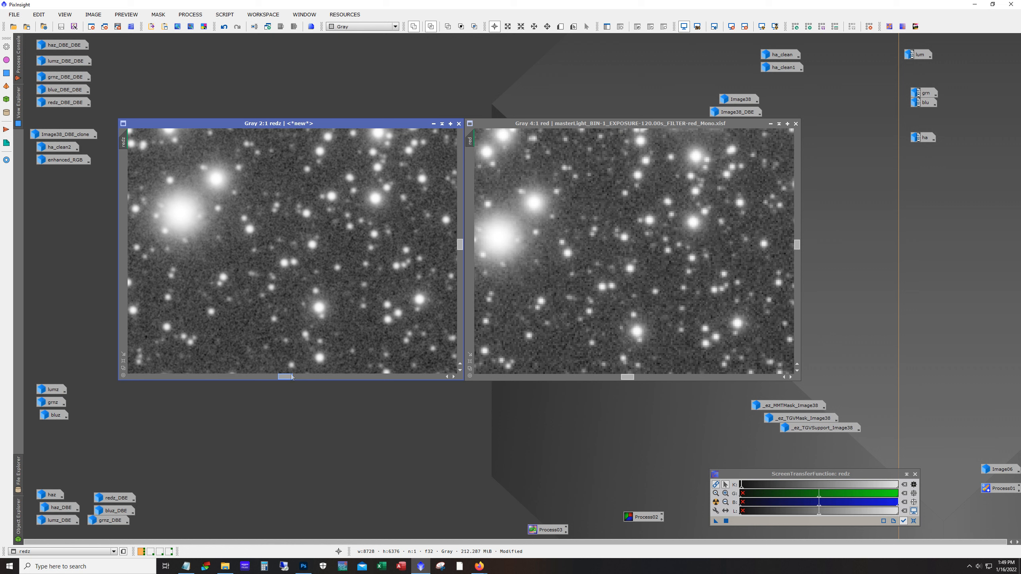
{"action": "left_click_drag", "start_coordinate": [290, 377], "coordinate": [311, 378]}
{"action": "left_click_drag", "start_coordinate": [627, 378], "coordinate": [656, 378]}
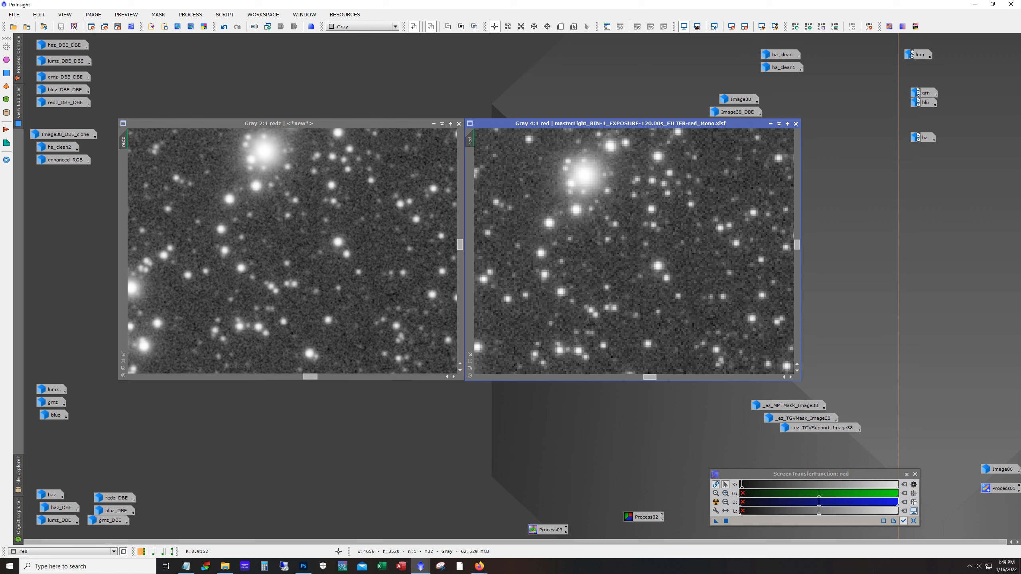
{"action": "scroll", "coordinate": [404, 259], "scroll_direction": "up", "scroll_amount": 7}
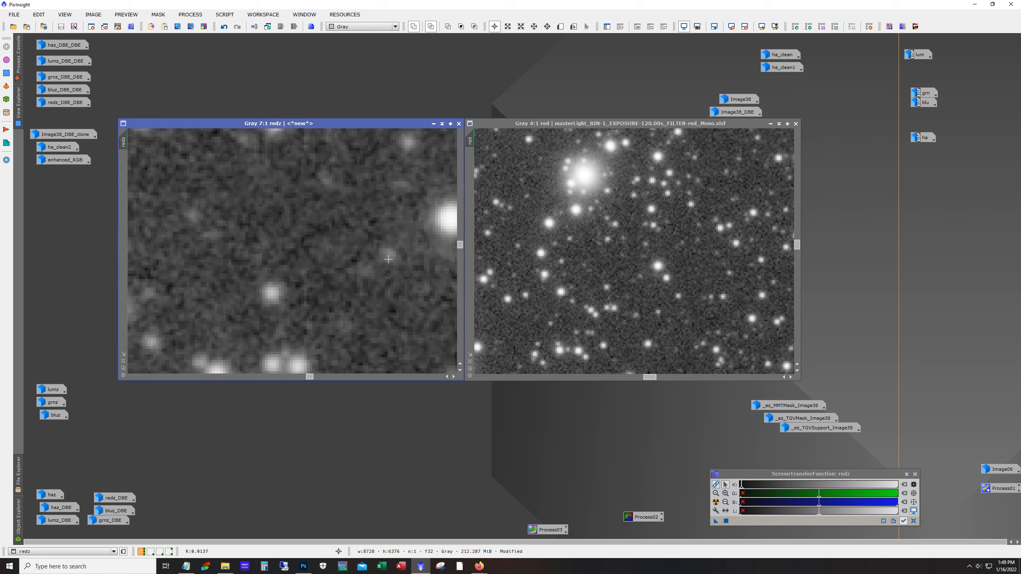
{"action": "scroll", "coordinate": [386, 248], "scroll_direction": "down", "scroll_amount": 16}
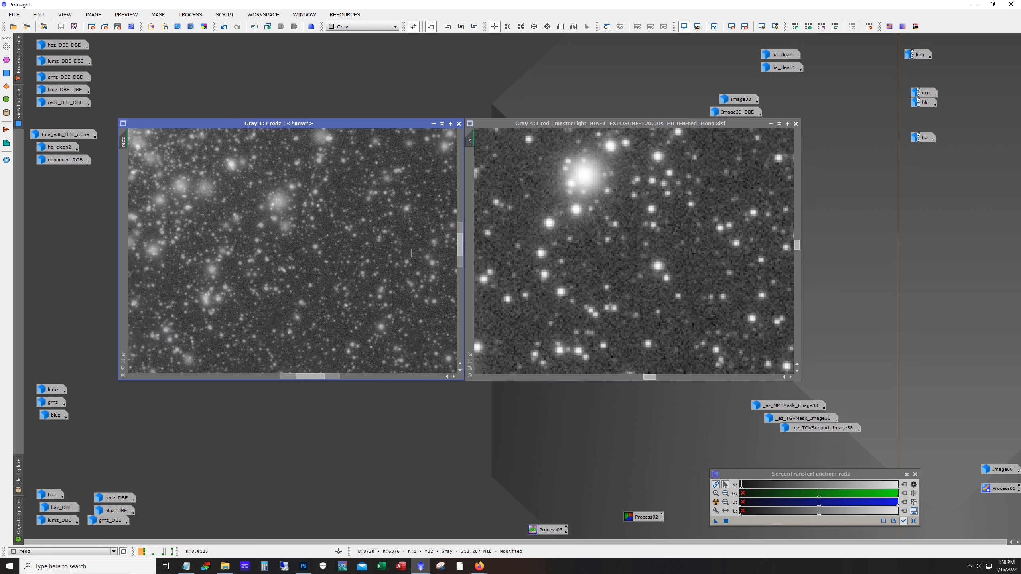
{"action": "left_click", "coordinate": [433, 124]}
{"action": "left_click", "coordinate": [770, 124]}
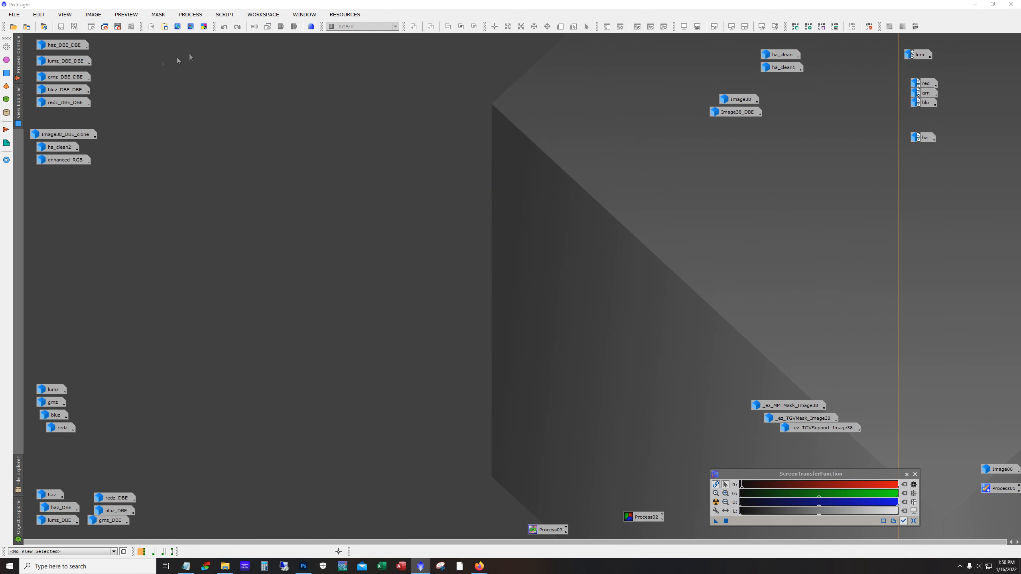
- View the background-extracted blue image bluz_DBE_DBE and minimize it again
{"action": "mouse_move", "coordinate": [72, 79]}
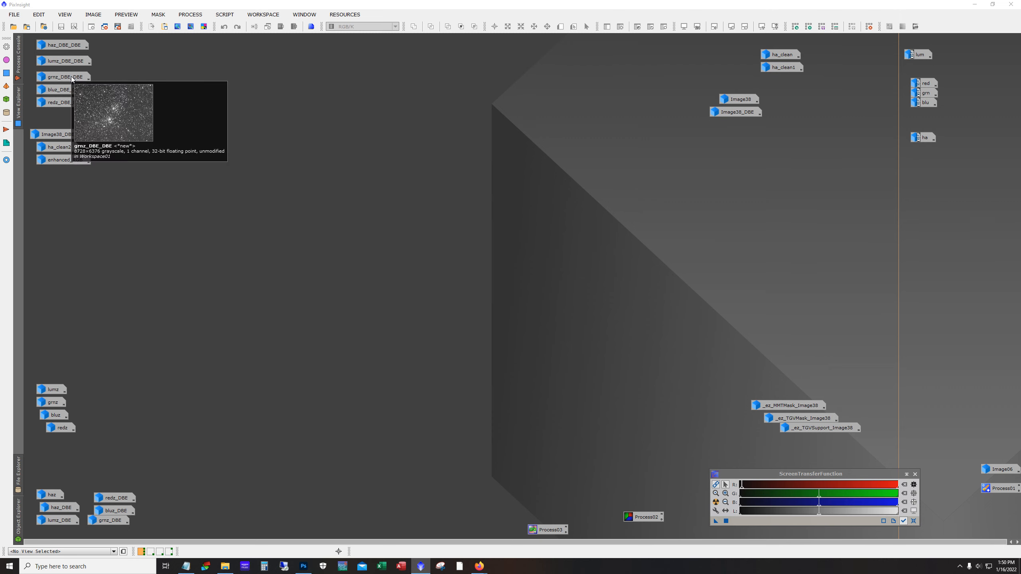
{"action": "double_click", "coordinate": [56, 89]}
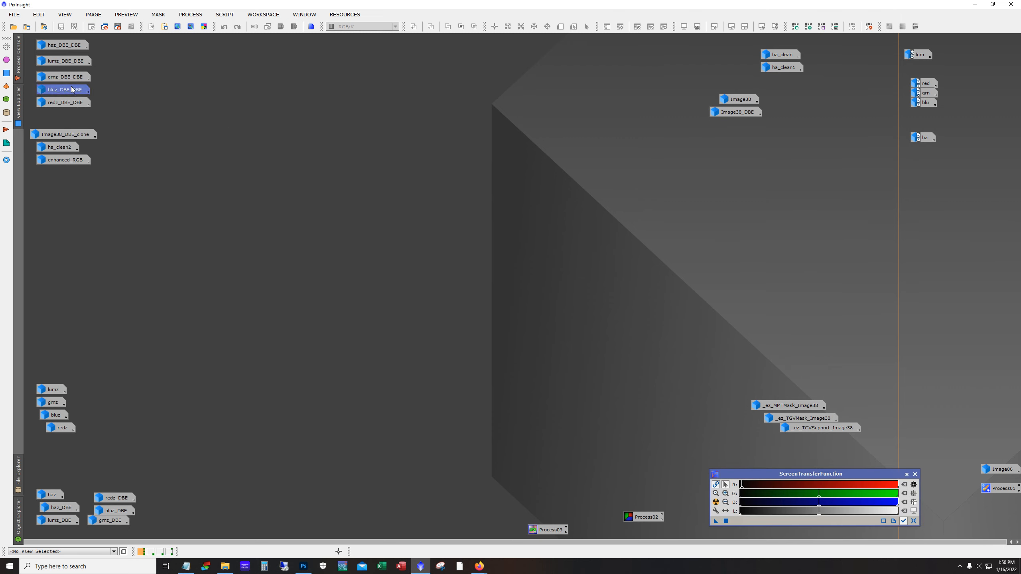
{"action": "mouse_move", "coordinate": [252, 541]}
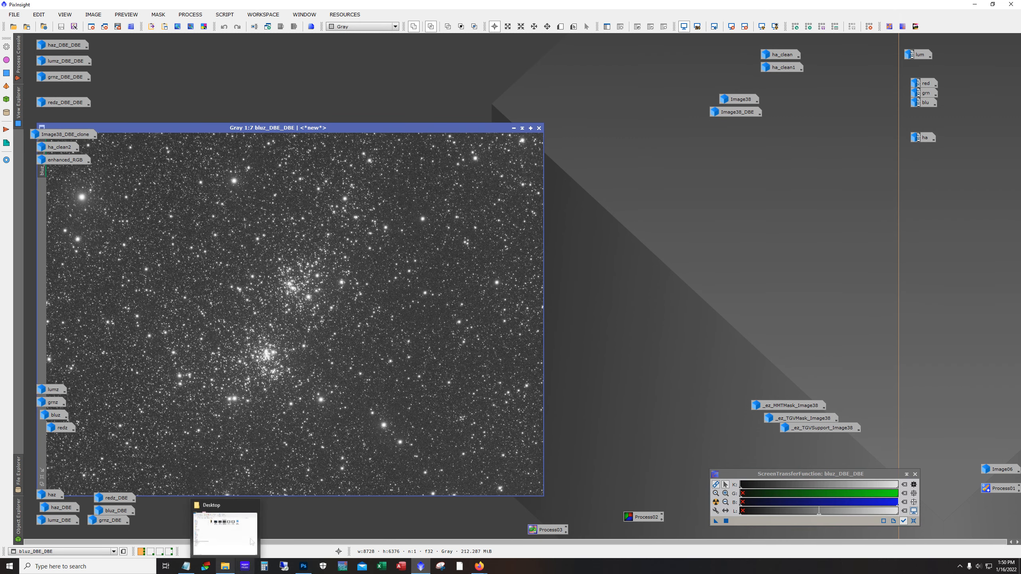
{"action": "left_click", "coordinate": [513, 128]}
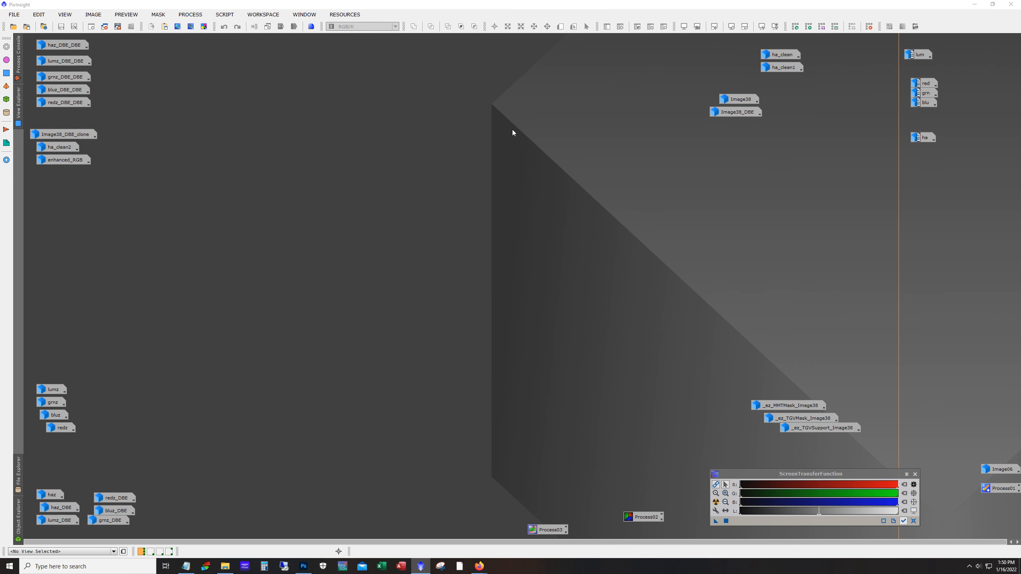
- View the color image Image38, minimize it, and open its background-extracted version Image38_DBE
{"action": "double_click", "coordinate": [756, 100]}
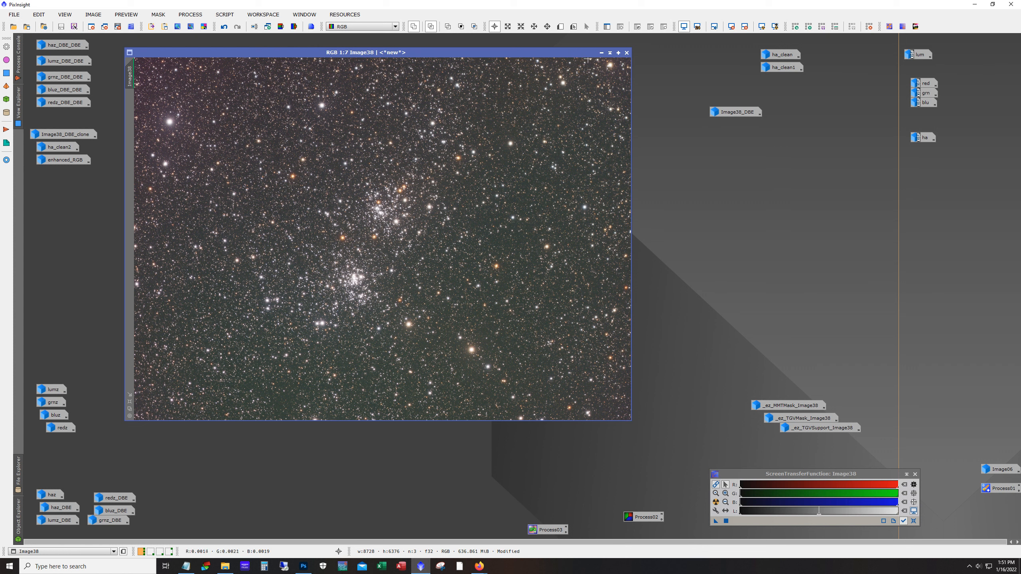
{"action": "left_click", "coordinate": [602, 52]}
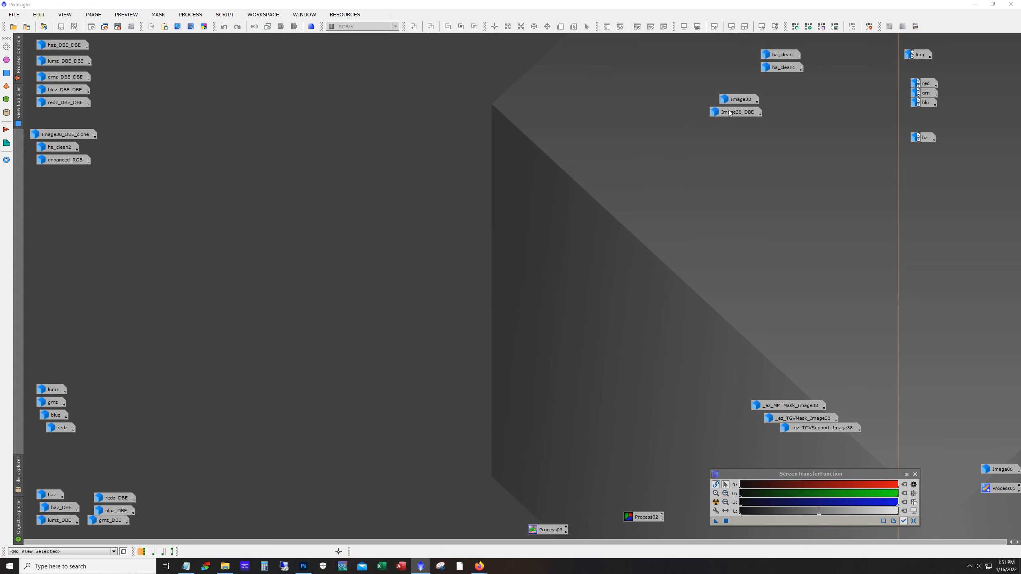
{"action": "double_click", "coordinate": [734, 112]}
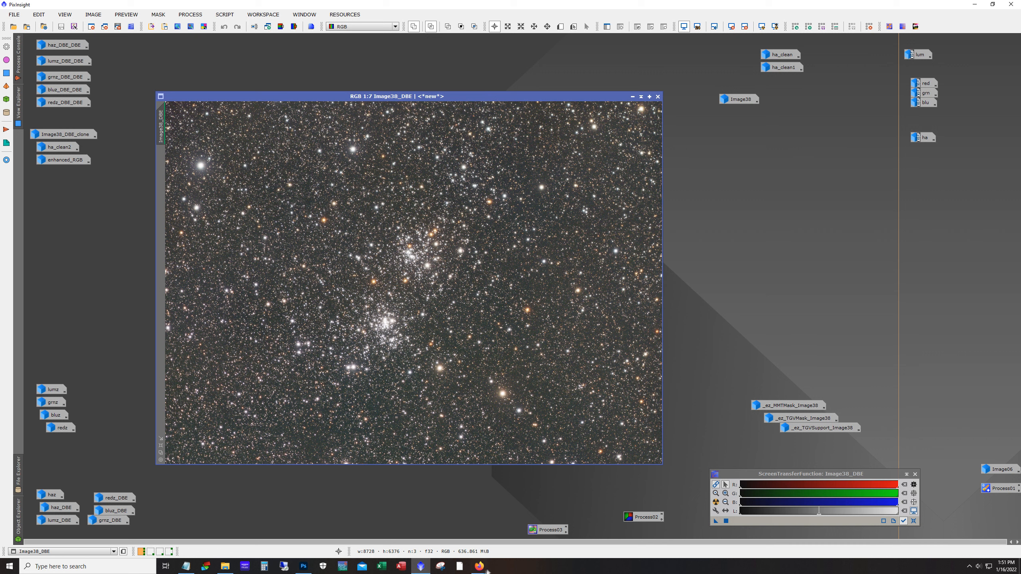
- Switch to the browser with the HII-region enhancement tutorial, review its PixelMath expressions for Ha_Clean and Enhanced_RGB, and minimize the window
{"action": "mouse_move", "coordinate": [484, 570]}
{"action": "left_click", "coordinate": [453, 533]}
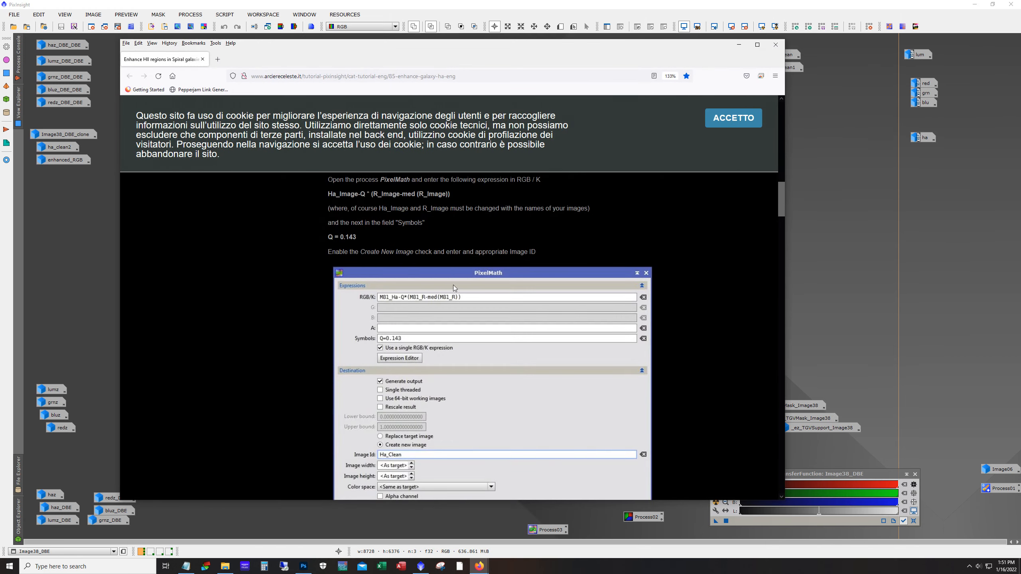
{"action": "scroll", "coordinate": [453, 288], "scroll_direction": "up", "scroll_amount": 15}
{"action": "scroll", "coordinate": [402, 335], "scroll_direction": "down", "scroll_amount": 5}
{"action": "scroll", "coordinate": [401, 336], "scroll_direction": "down", "scroll_amount": 10}
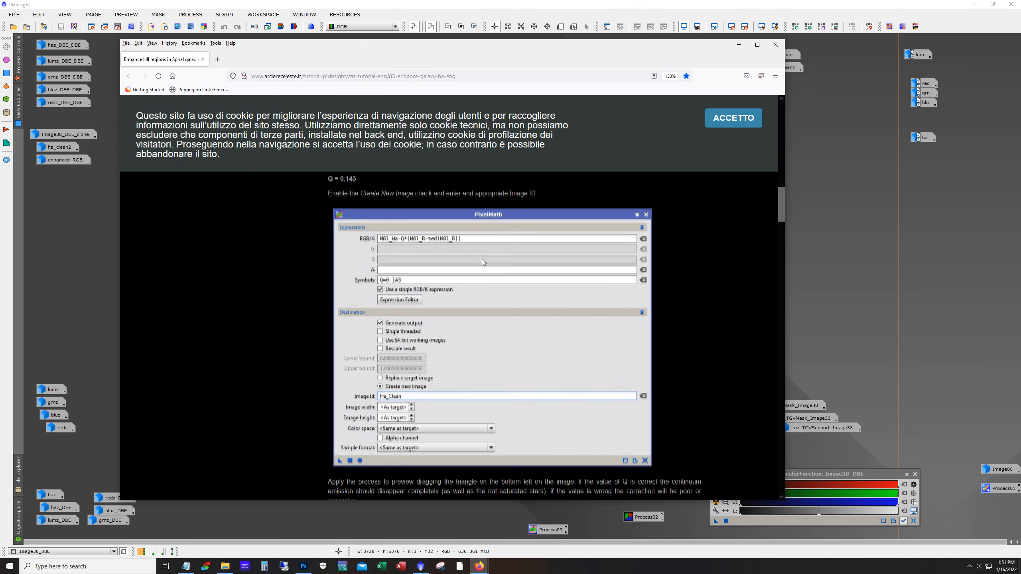
{"action": "scroll", "coordinate": [517, 298], "scroll_direction": "down", "scroll_amount": 5}
{"action": "scroll", "coordinate": [650, 346], "scroll_direction": "down", "scroll_amount": 10}
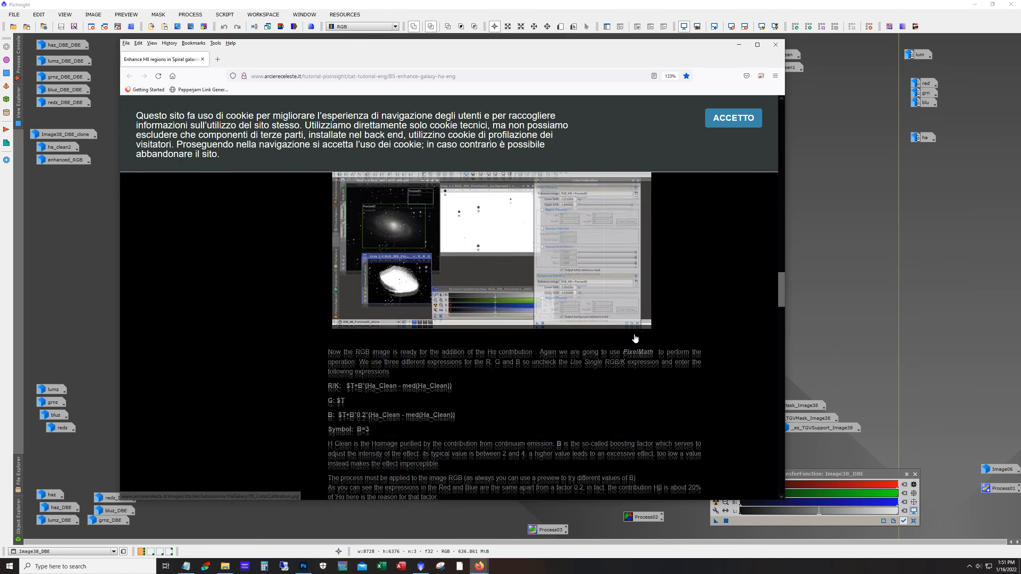
{"action": "scroll", "coordinate": [633, 337], "scroll_direction": "down", "scroll_amount": 5}
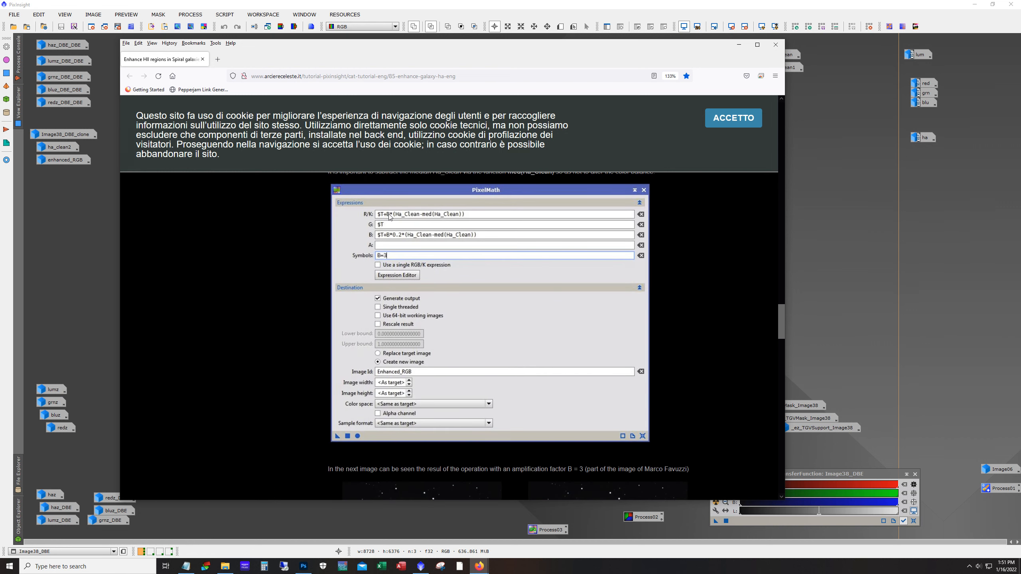
{"action": "scroll", "coordinate": [679, 377], "scroll_direction": "down", "scroll_amount": 8}
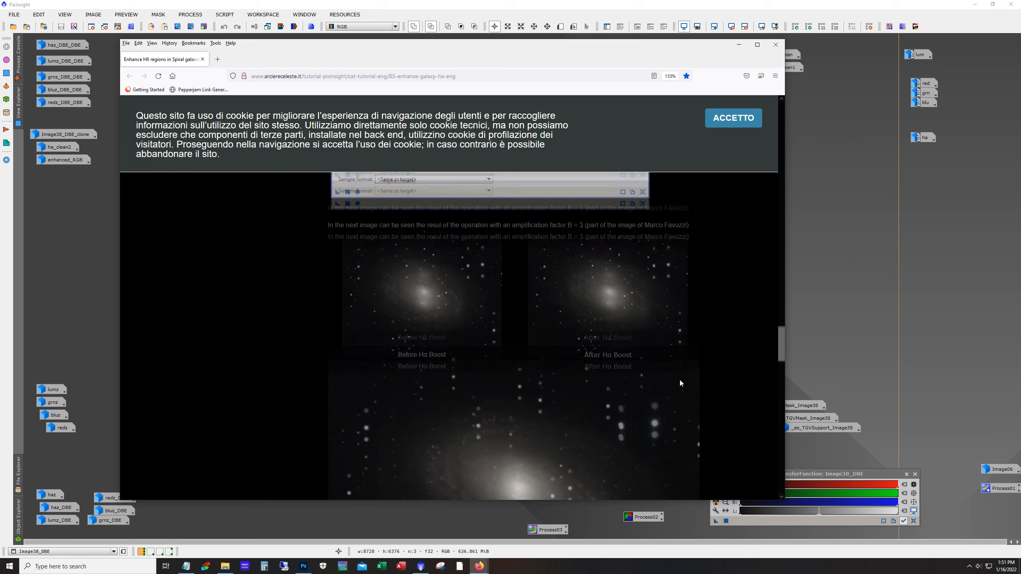
{"action": "scroll", "coordinate": [680, 377], "scroll_direction": "up", "scroll_amount": 9}
{"action": "scroll", "coordinate": [680, 377], "scroll_direction": "up", "scroll_amount": 10}
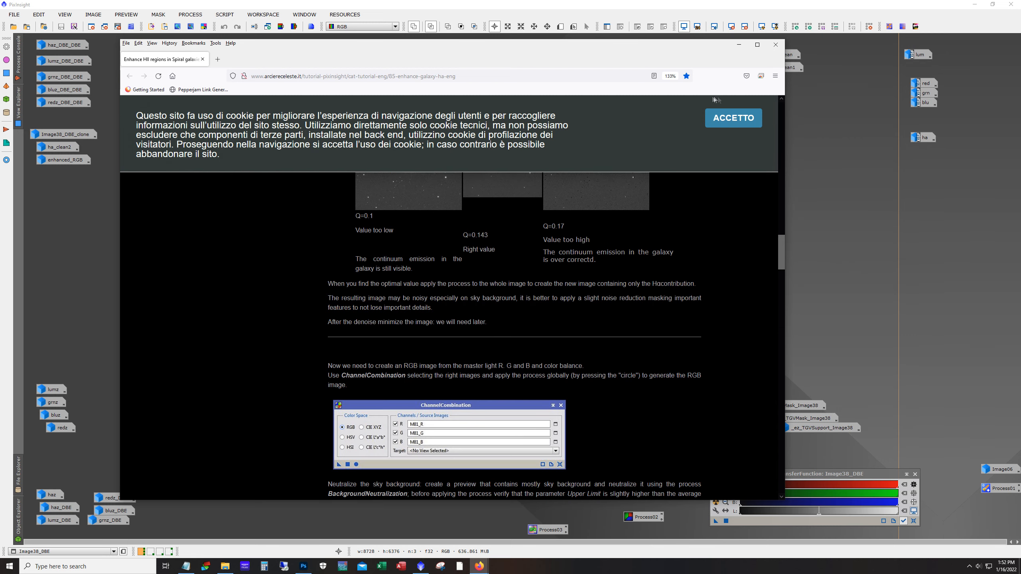
{"action": "left_click", "coordinate": [738, 46]}
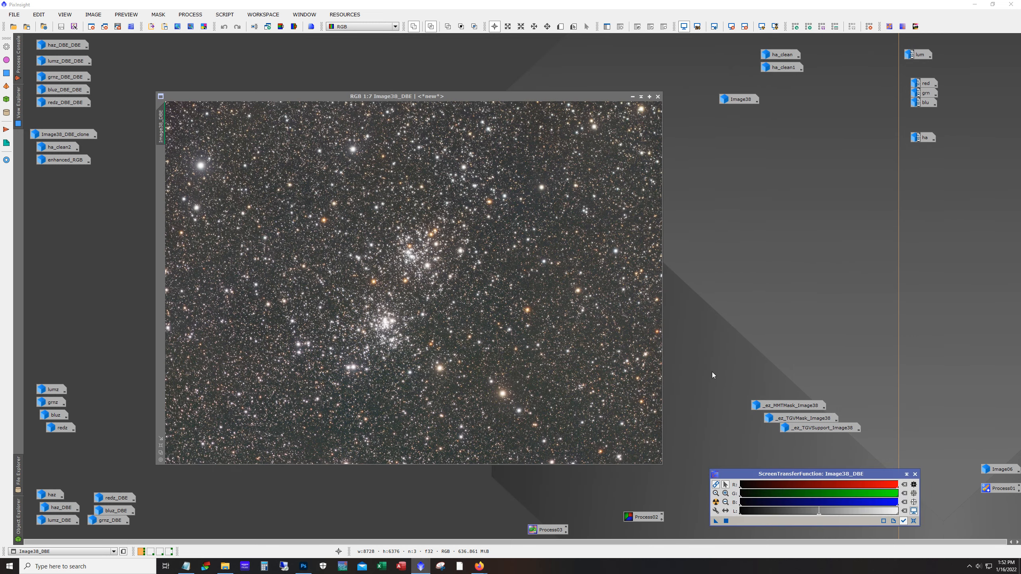
- Open ha_clean2, place it over Image38_DBE for inspection, and minimize it again
{"action": "left_click", "coordinate": [59, 148]}
{"action": "double_click", "coordinate": [59, 148]}
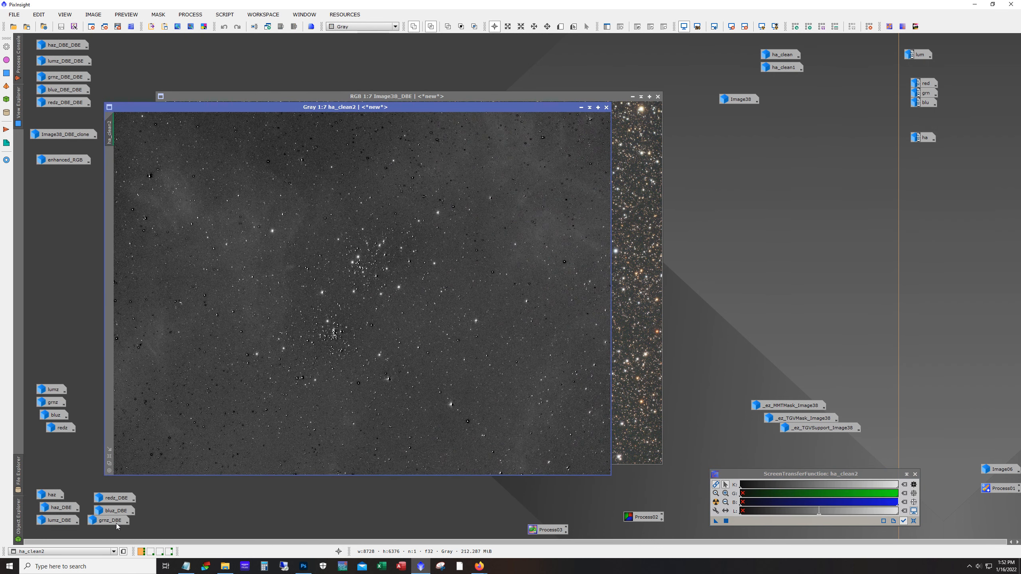
{"action": "left_click_drag", "start_coordinate": [313, 108], "coordinate": [350, 114]}
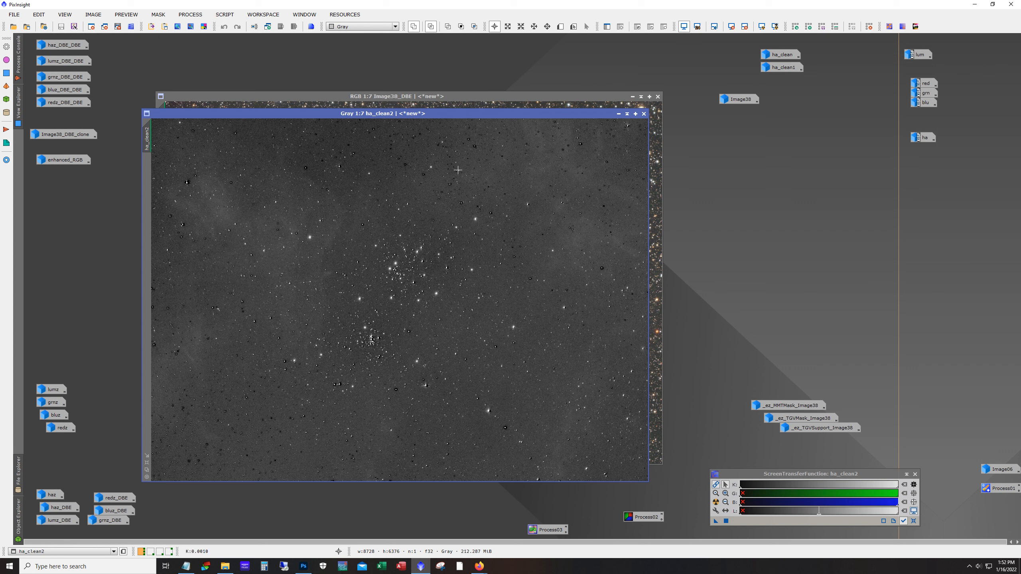
{"action": "left_click", "coordinate": [618, 114]}
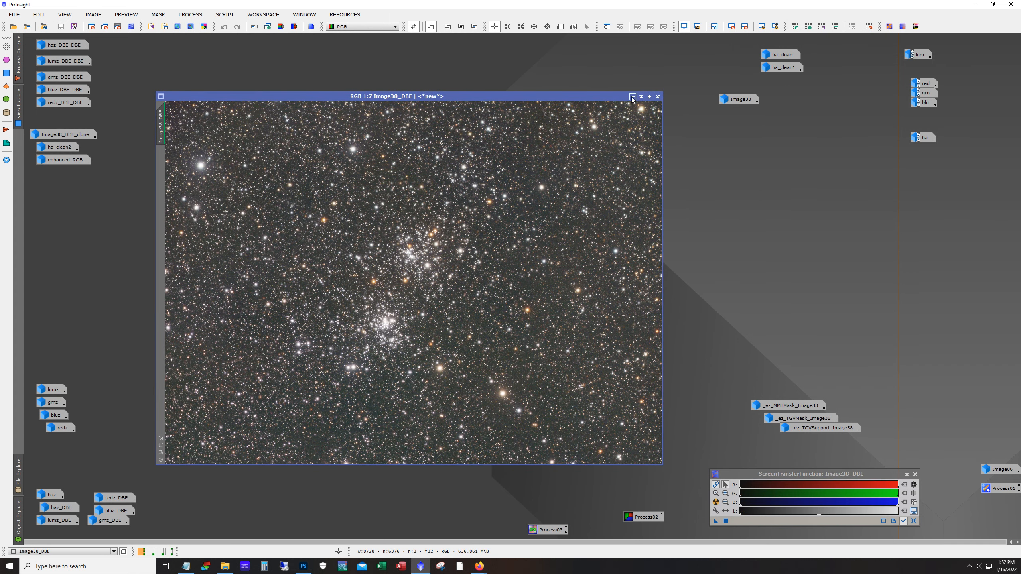
- Minimize Image38_DBE and open the enhanced_RGB image to view the Ha-boosted color result
{"action": "left_click", "coordinate": [631, 97]}
{"action": "double_click", "coordinate": [62, 159]}
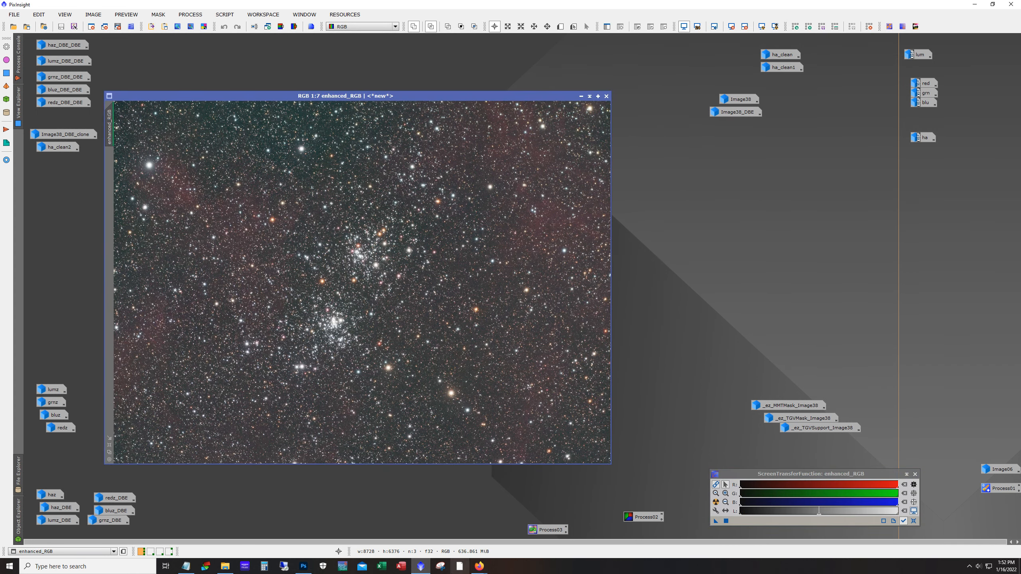
- Reposition enhanced_RGB and toggle its screen stretch off and on to compare the linear and stretched views
{"action": "left_click_drag", "start_coordinate": [354, 95], "coordinate": [395, 95]}
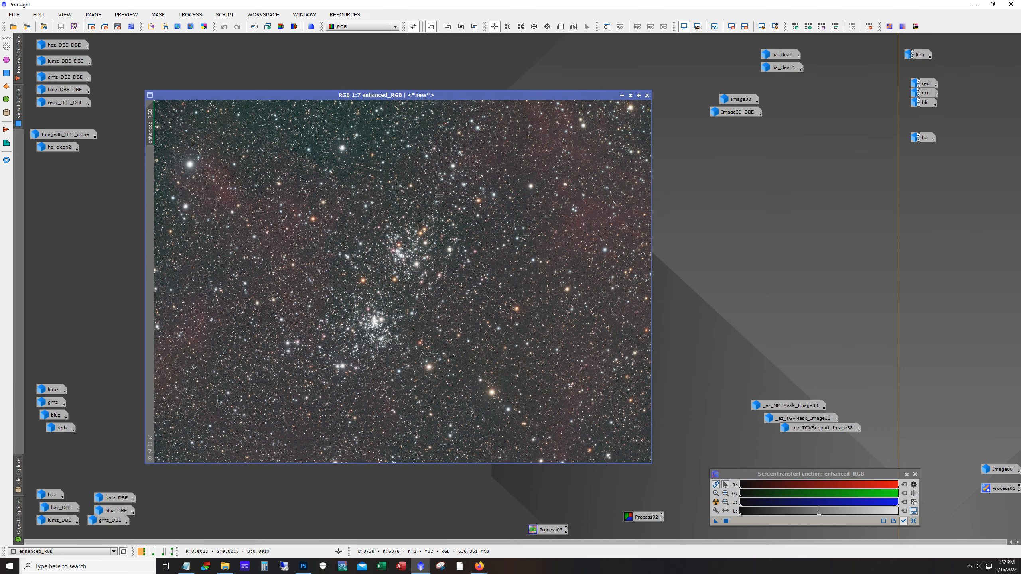
{"action": "key", "text": "F12"}
{"action": "key", "text": "F12"}
{"action": "key", "text": "alt"}
{"action": "left_click", "coordinate": [260, 341]}
{"action": "key", "text": "F12"}
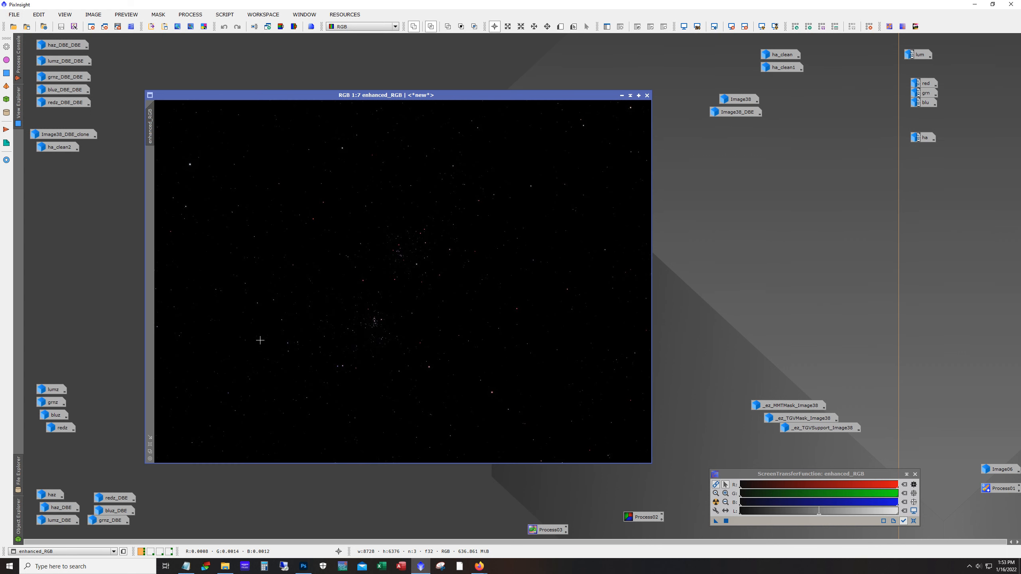
{"action": "key", "text": "F12"}
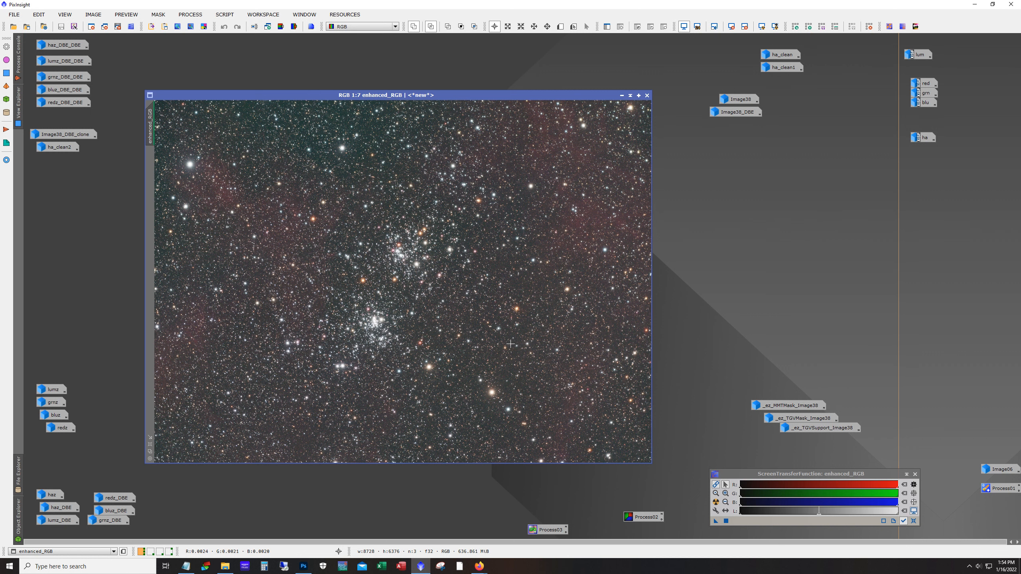
- Compare the display states of enhanced_RGB again and examine its stars and red nebulosity up close and as a whole
{"action": "key", "text": "ctrl+F12"}
{"action": "key", "text": "ctrl+F12"}
{"action": "key", "text": "ctrl+F12"}
{"action": "key", "text": "ctrl+F12"}
{"action": "scroll", "coordinate": [413, 289], "scroll_direction": "up", "scroll_amount": 4}
{"action": "scroll", "coordinate": [413, 289], "scroll_direction": "down", "scroll_amount": 3}
{"action": "scroll", "coordinate": [414, 288], "scroll_direction": "down", "scroll_amount": 2}
{"action": "scroll", "coordinate": [414, 289], "scroll_direction": "up", "scroll_amount": 1}
- Switch to Workspace04 and open Image90, placing it clear of the iconized images for viewing
{"action": "left_click", "coordinate": [169, 552]}
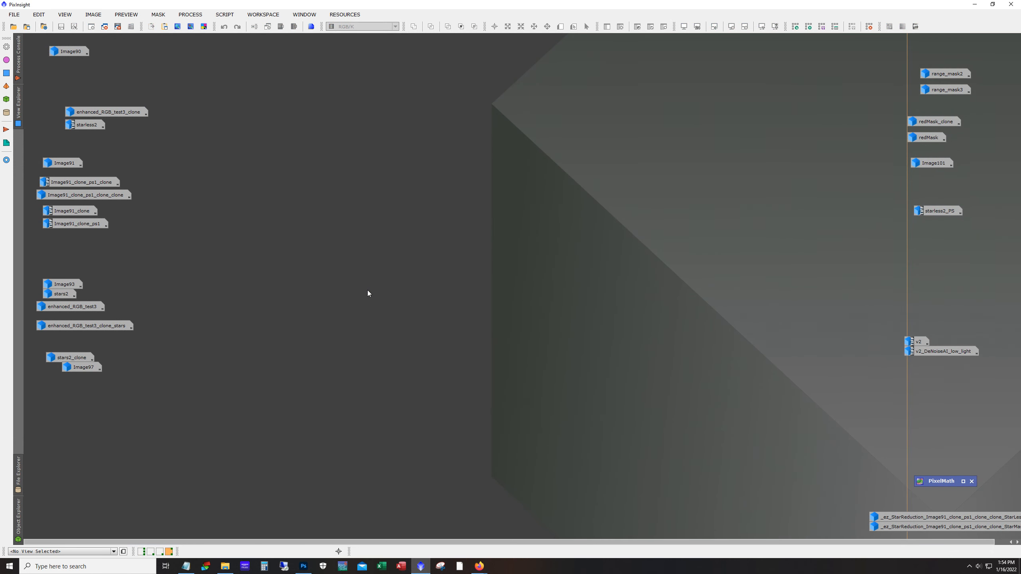
{"action": "double_click", "coordinate": [71, 51]}
{"action": "left_click_drag", "start_coordinate": [422, 107], "coordinate": [514, 99]}
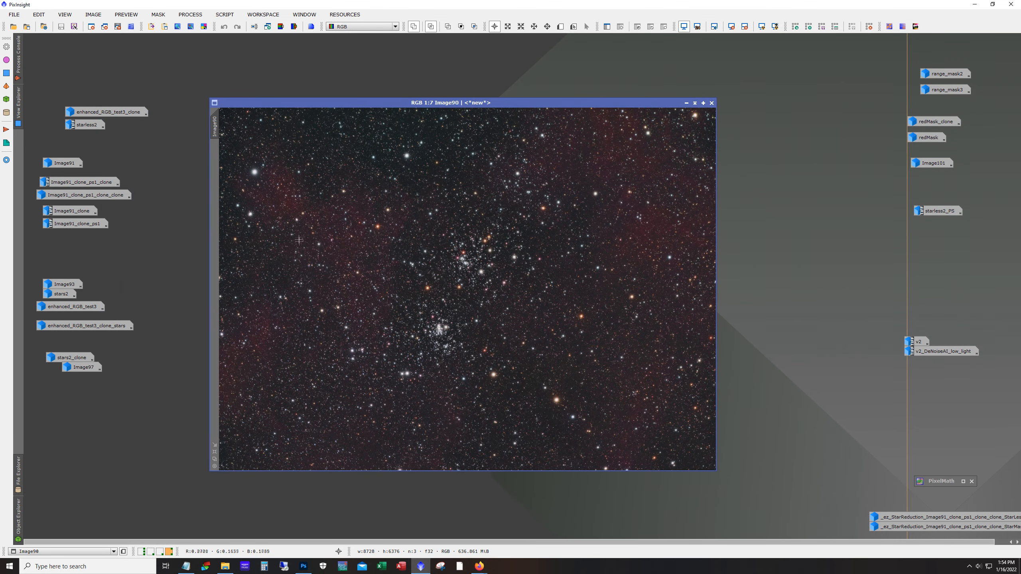
- Open the starless enhanced_RGB_test3_clone and inspect its background nebulosity at 1:2
{"action": "double_click", "coordinate": [91, 118]}
{"action": "left_click_drag", "start_coordinate": [296, 130], "coordinate": [370, 127]}
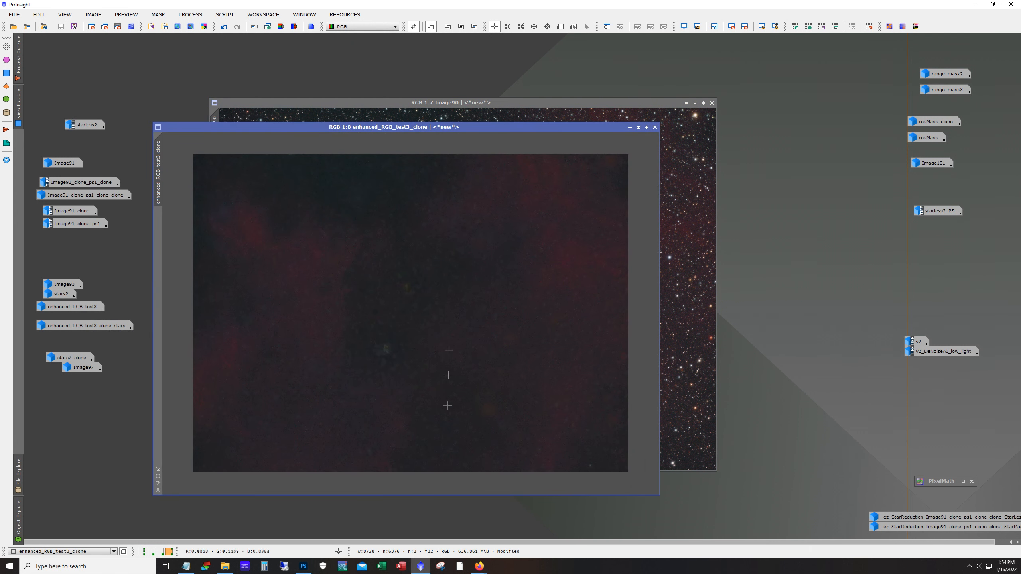
{"action": "scroll", "coordinate": [475, 305], "scroll_direction": "up", "scroll_amount": 6}
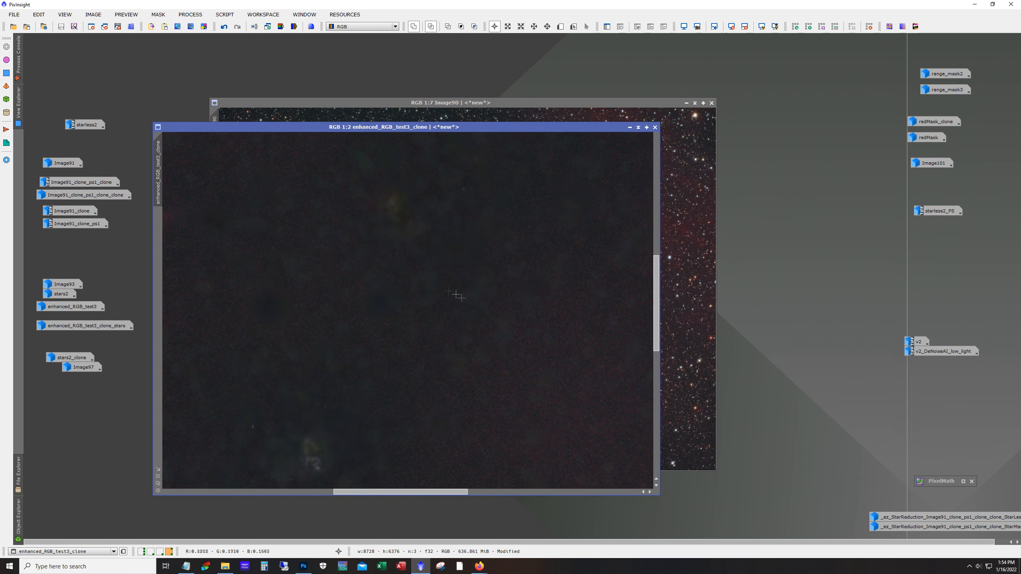
{"action": "left_click_drag", "start_coordinate": [422, 494], "coordinate": [301, 494]}
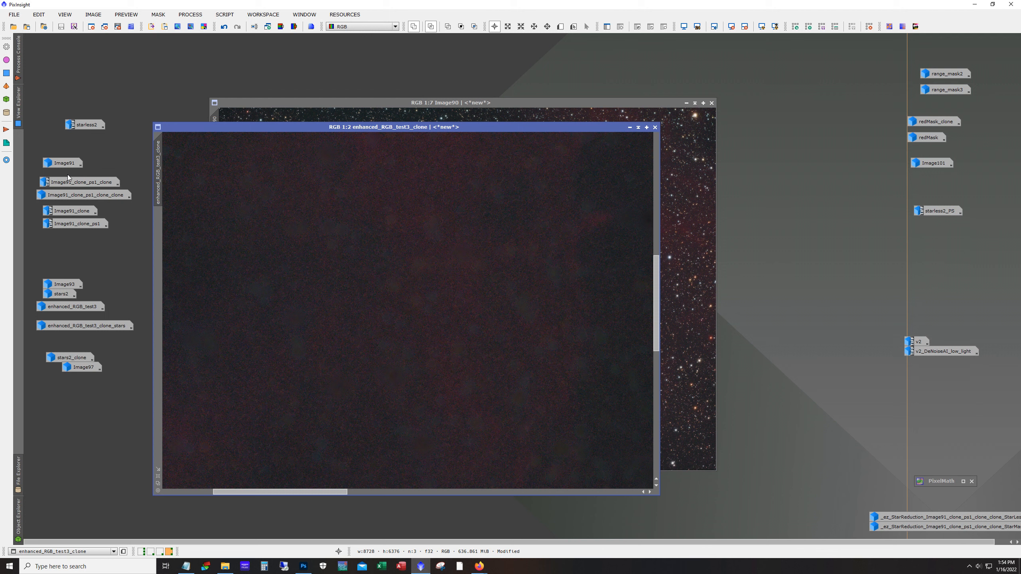
- Open Image91_clone_ps1_clone_clone and place it over the other open images to view the more saturated nebulosity
{"action": "mouse_move", "coordinate": [77, 194]}
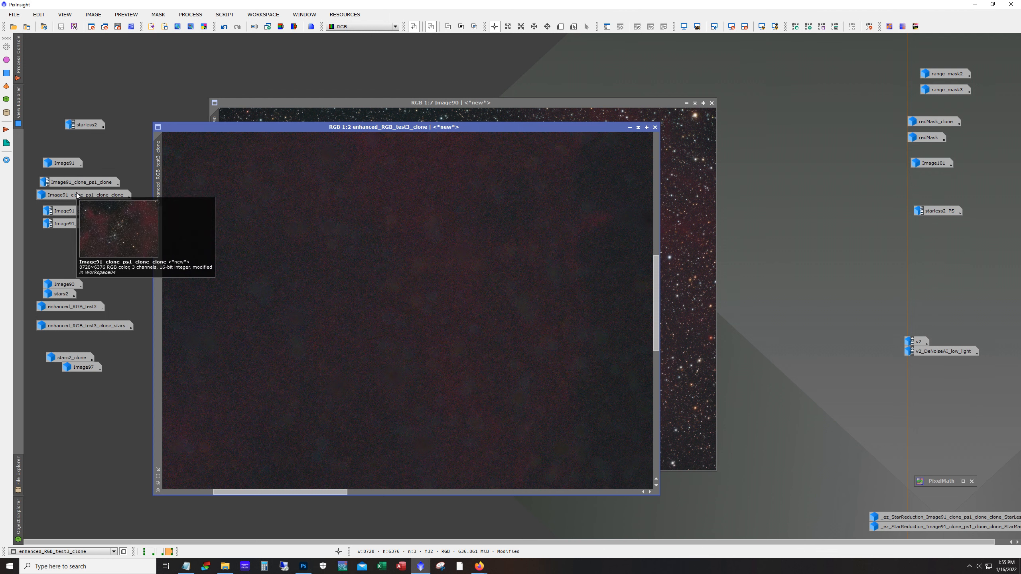
{"action": "double_click", "coordinate": [77, 194]}
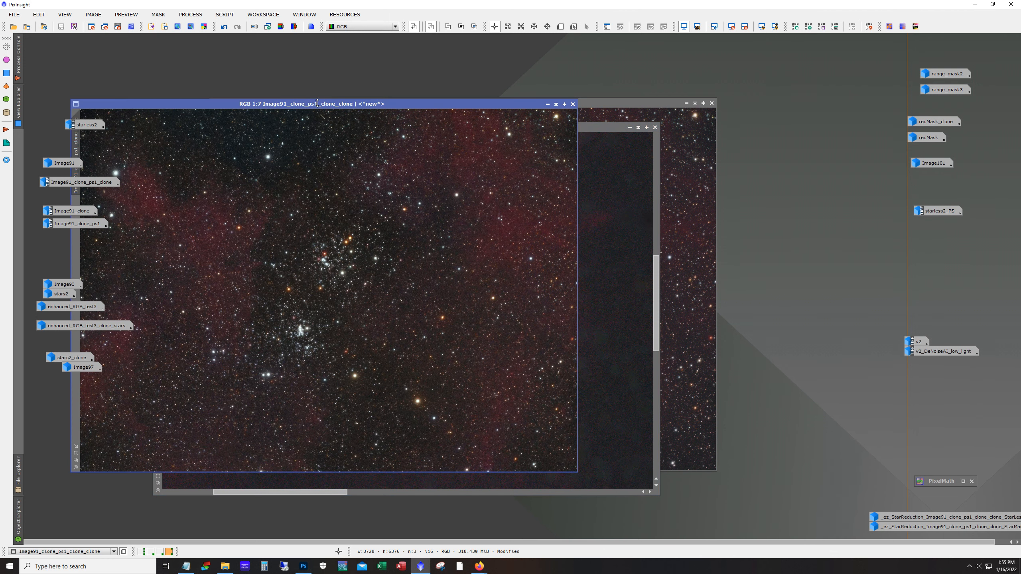
{"action": "left_click_drag", "start_coordinate": [318, 103], "coordinate": [449, 76]}
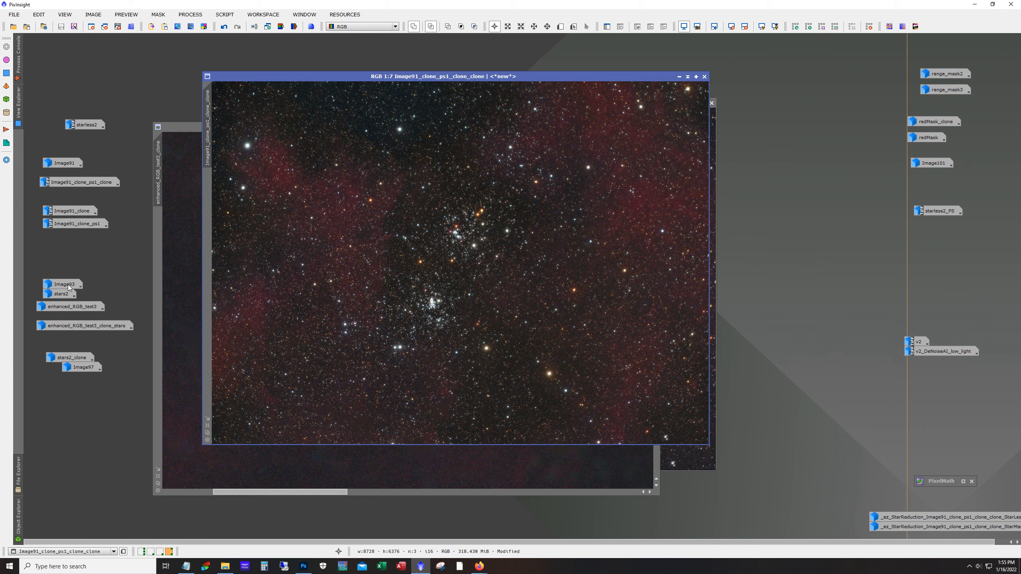
- Open the stars-only images stars2 and stars2_clone to compare their star colors
{"action": "mouse_move", "coordinate": [68, 284]}
{"action": "double_click", "coordinate": [69, 296]}
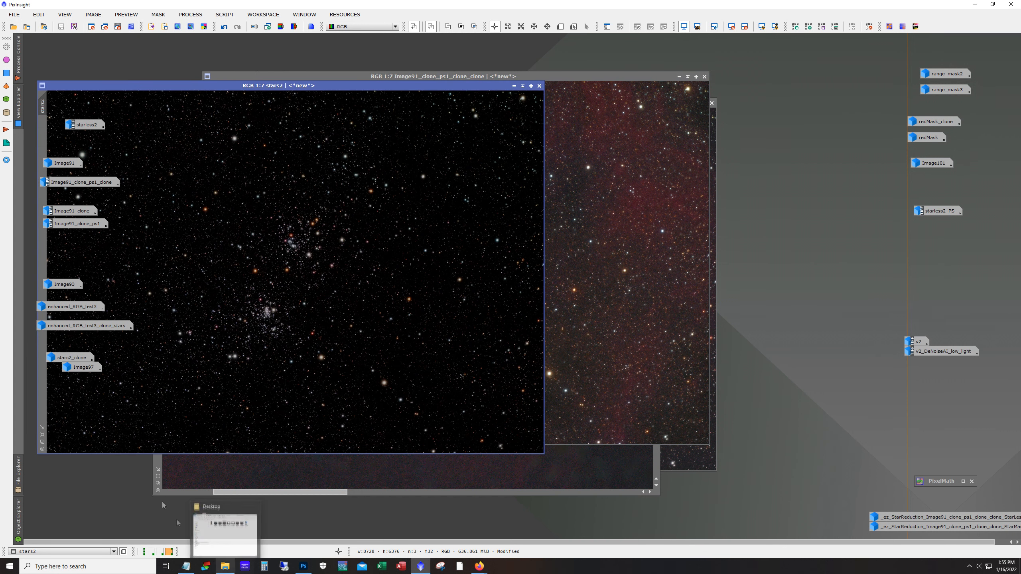
{"action": "left_click_drag", "start_coordinate": [79, 370], "coordinate": [75, 377]}
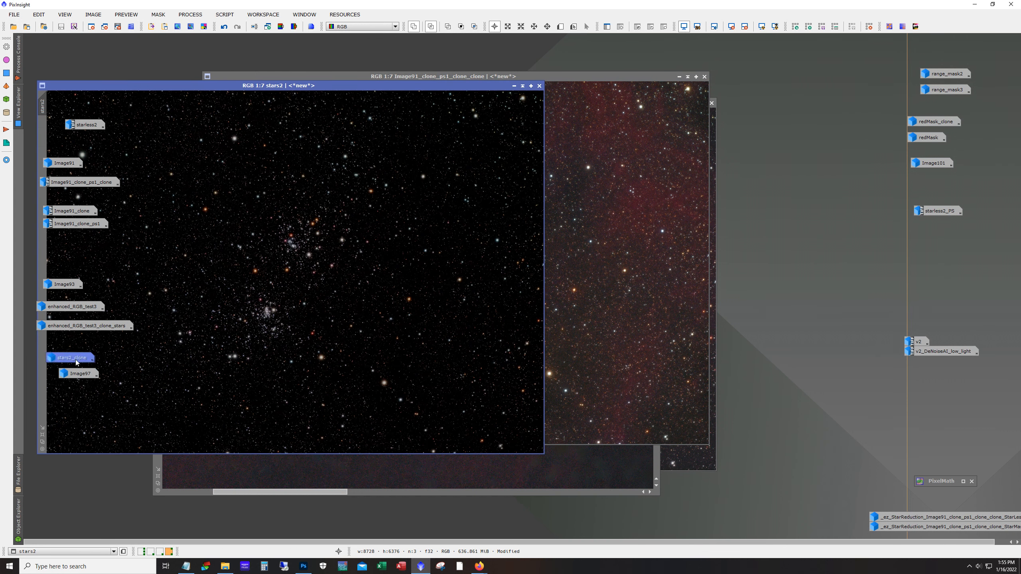
{"action": "double_click", "coordinate": [75, 360]}
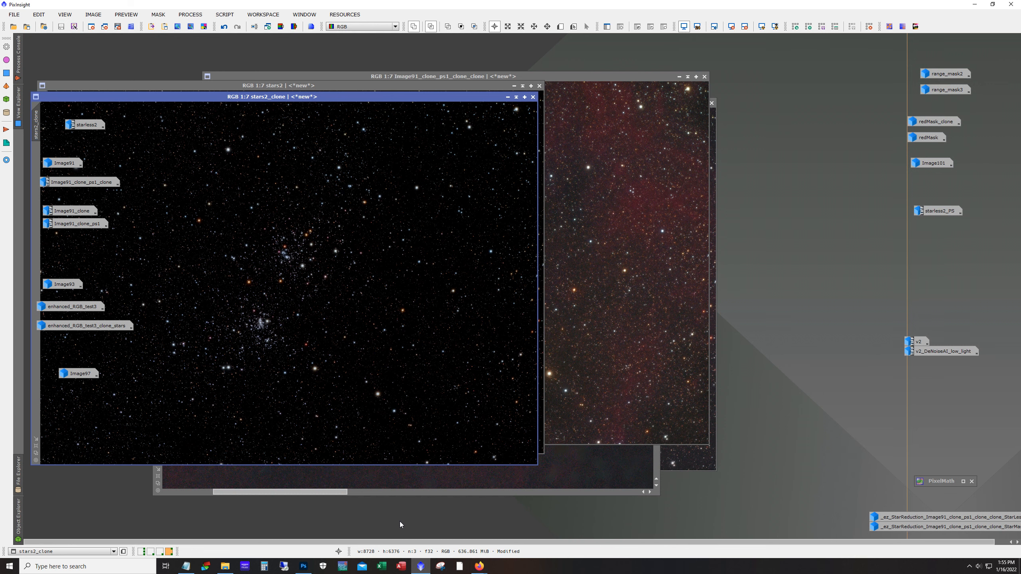
- Look through the intermediate images in the other three workspaces and return to Workspace04
{"action": "left_click", "coordinate": [151, 552]}
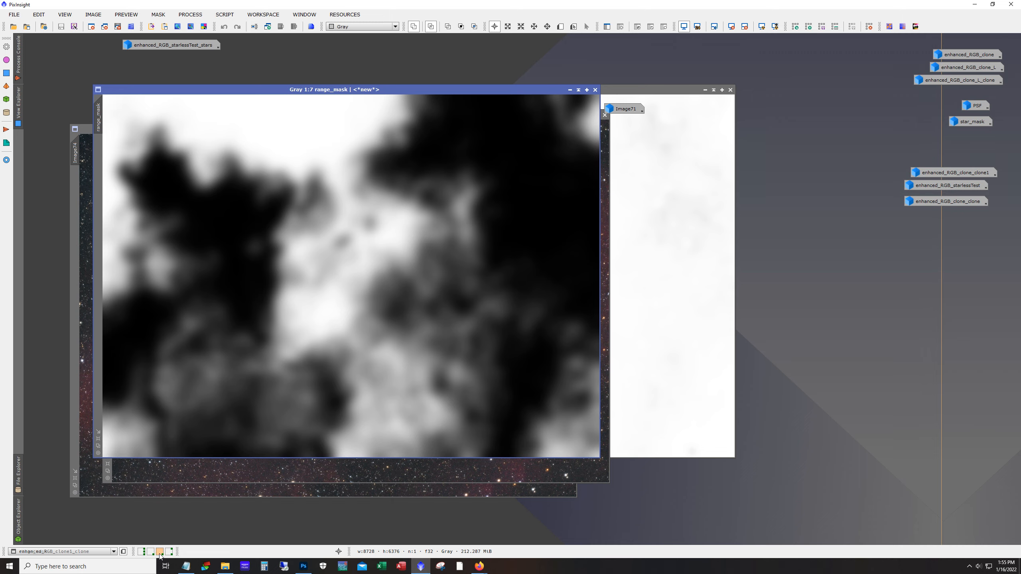
{"action": "left_click", "coordinate": [160, 555]}
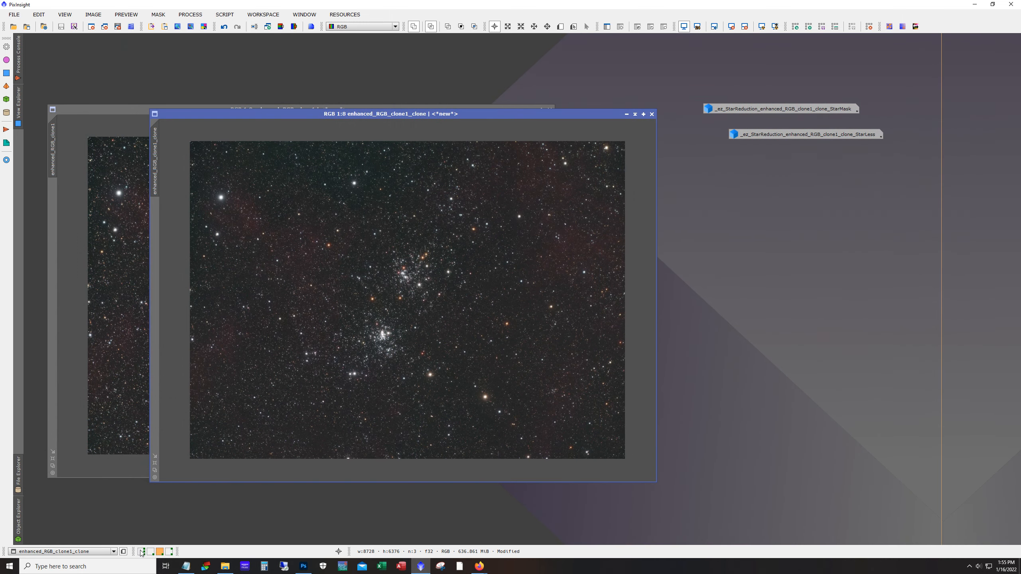
{"action": "left_click", "coordinate": [141, 552]}
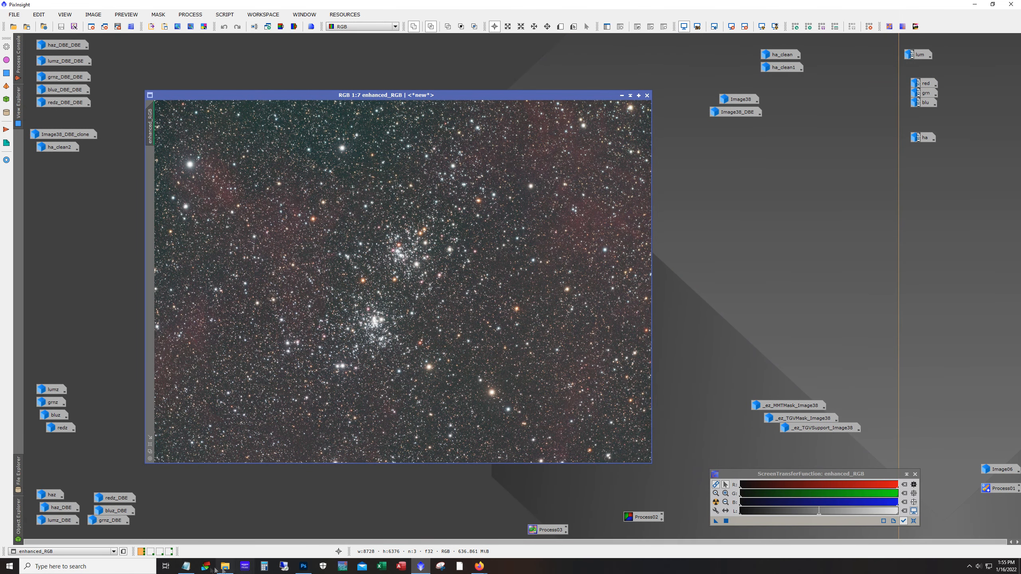
{"action": "left_click", "coordinate": [169, 552]}
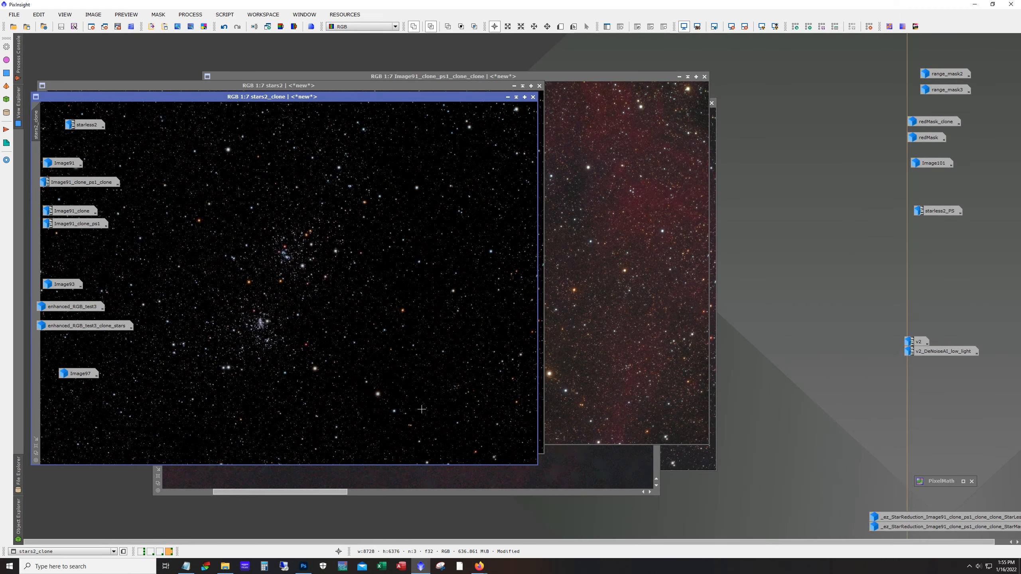
- Minimize the remaining open images, open v2, and position it for viewing
{"action": "left_click", "coordinate": [686, 104]}
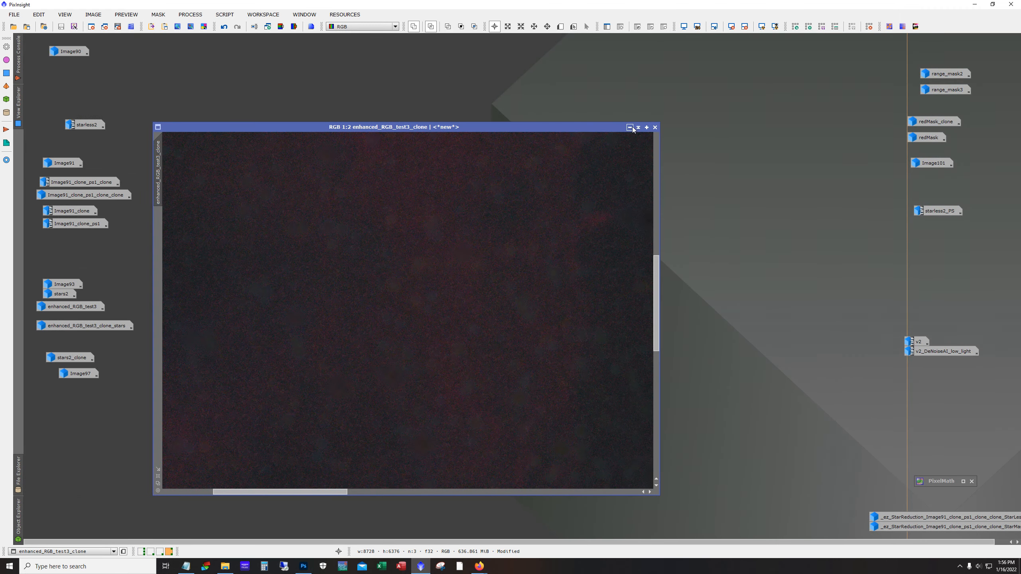
{"action": "left_click", "coordinate": [629, 128]}
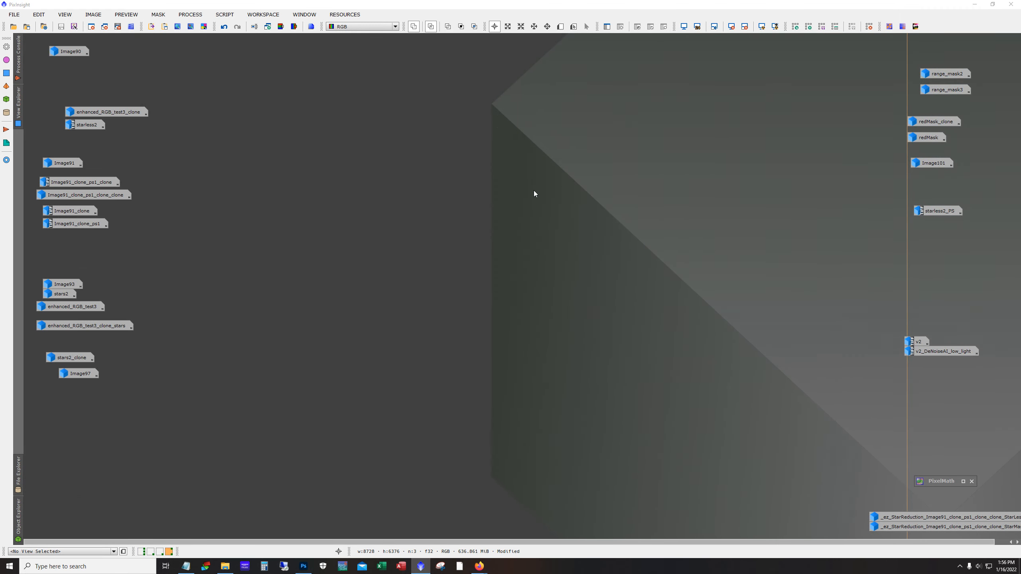
{"action": "double_click", "coordinate": [921, 342]}
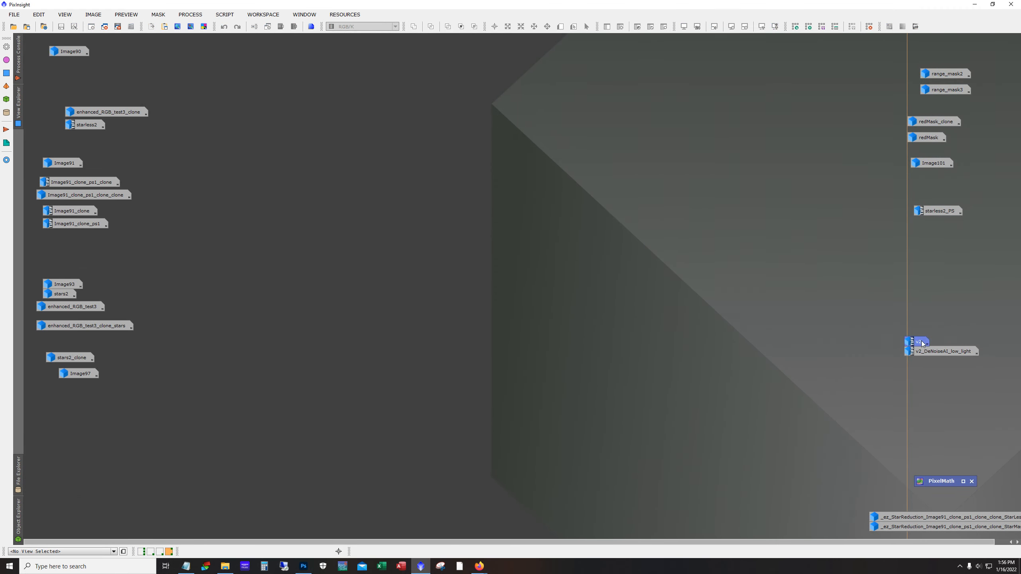
{"action": "left_click_drag", "start_coordinate": [468, 71], "coordinate": [454, 59]}
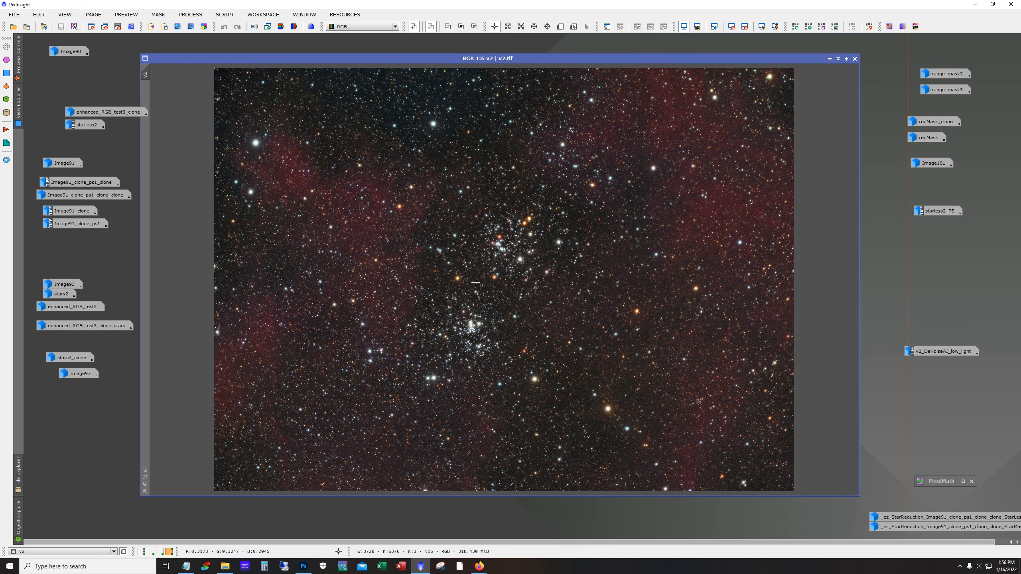
- Examine the star clusters, star colors, background noise and nebulosity of v2 at 1:1 and at reduced scale
{"action": "scroll", "coordinate": [467, 281], "scroll_direction": "up", "scroll_amount": 4}
{"action": "scroll", "coordinate": [475, 283], "scroll_direction": "up", "scroll_amount": 1}
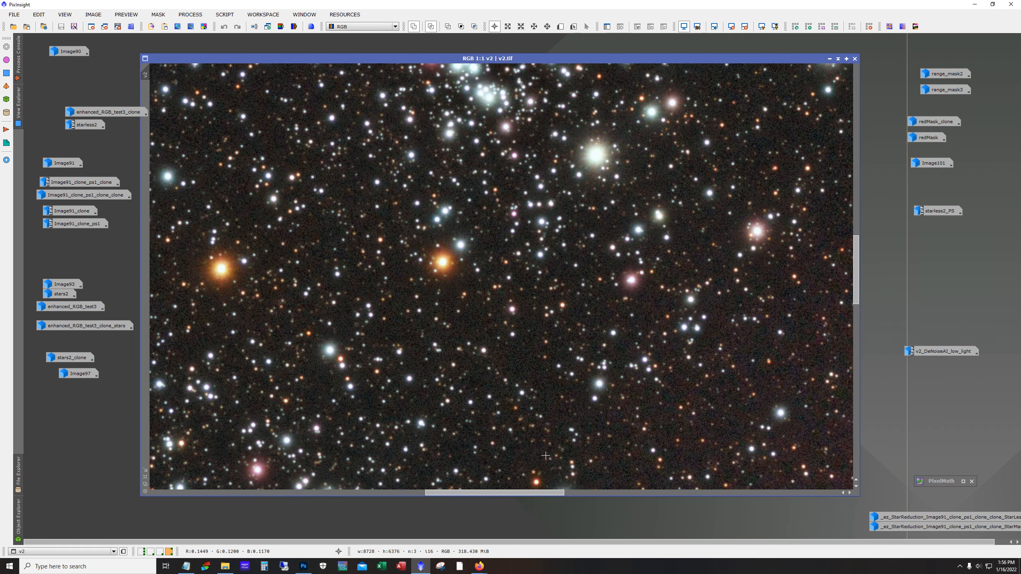
{"action": "left_click_drag", "start_coordinate": [859, 282], "coordinate": [859, 246]}
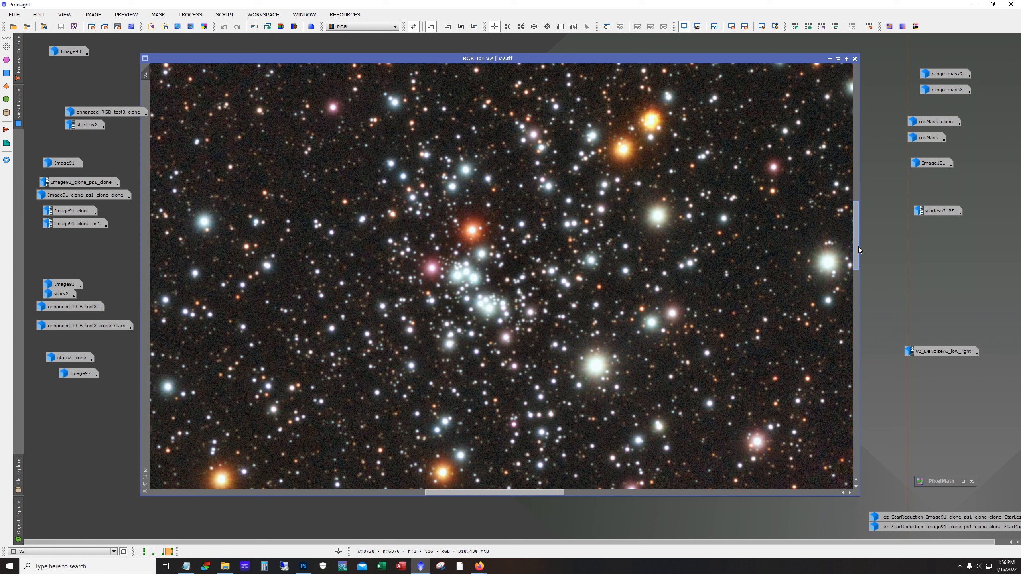
{"action": "left_click_drag", "start_coordinate": [854, 234], "coordinate": [887, 141]}
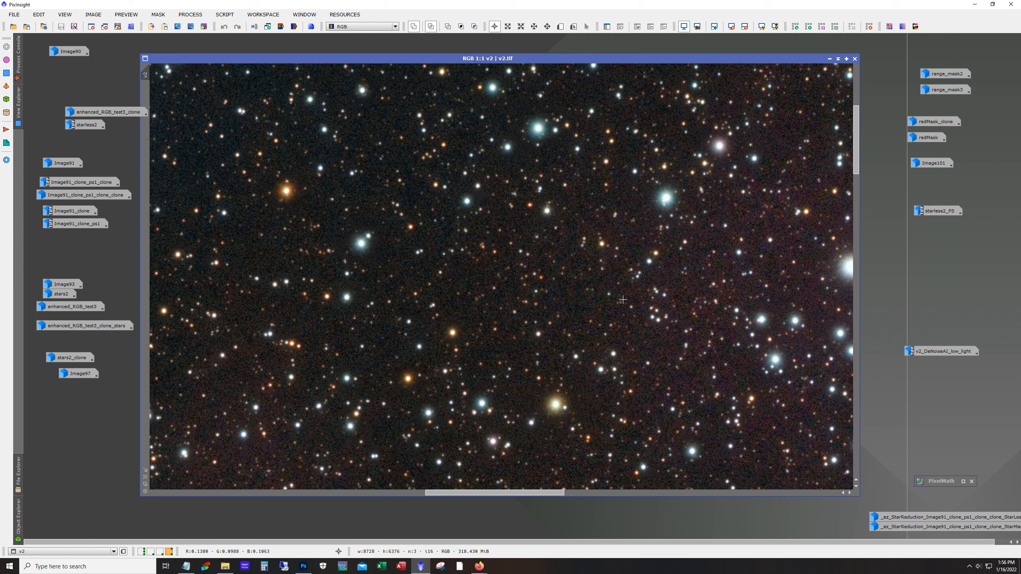
{"action": "scroll", "coordinate": [622, 299], "scroll_direction": "down", "scroll_amount": 1}
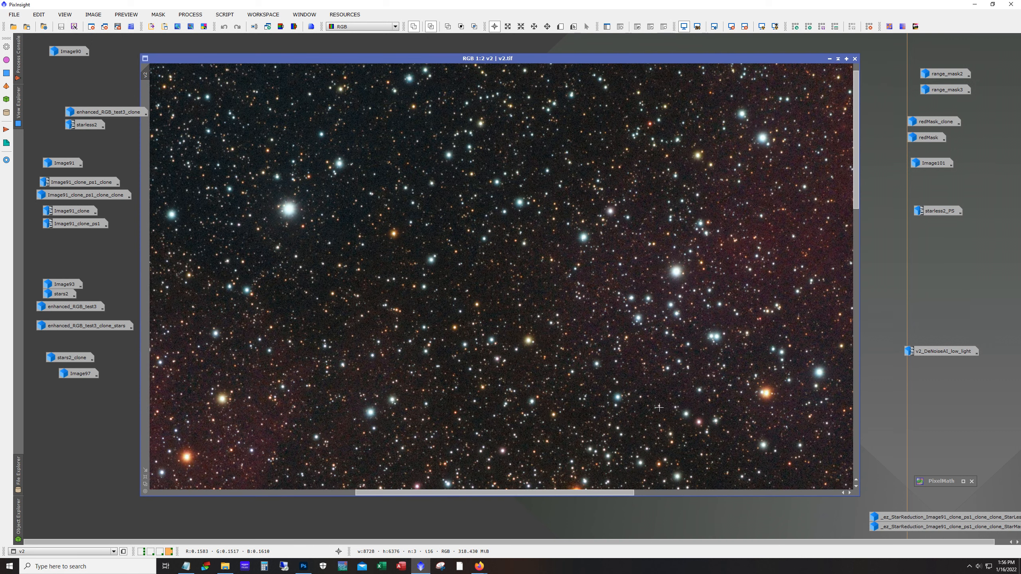
{"action": "scroll", "coordinate": [658, 404], "scroll_direction": "down", "scroll_amount": 4}
{"action": "scroll", "coordinate": [412, 341], "scroll_direction": "up", "scroll_amount": 5}
{"action": "scroll", "coordinate": [341, 336], "scroll_direction": "down", "scroll_amount": 2}
{"action": "scroll", "coordinate": [341, 336], "scroll_direction": "down", "scroll_amount": 2}
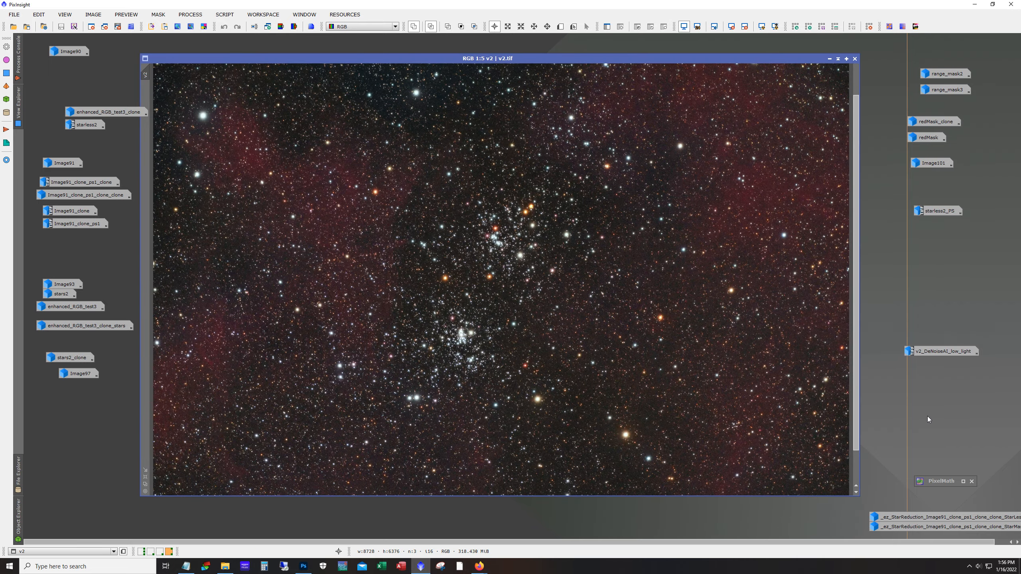
- Open v2_DeNoiseAI_low_light, inspect its noise reduction up close and at full frame, and align it over v2
{"action": "double_click", "coordinate": [938, 351]}
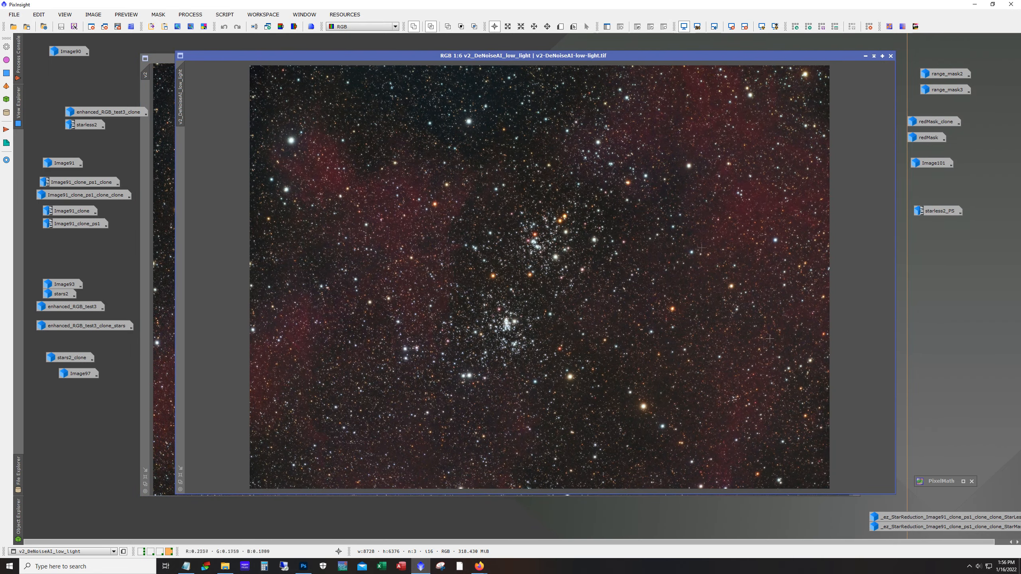
{"action": "scroll", "coordinate": [701, 248], "scroll_direction": "up", "scroll_amount": 2}
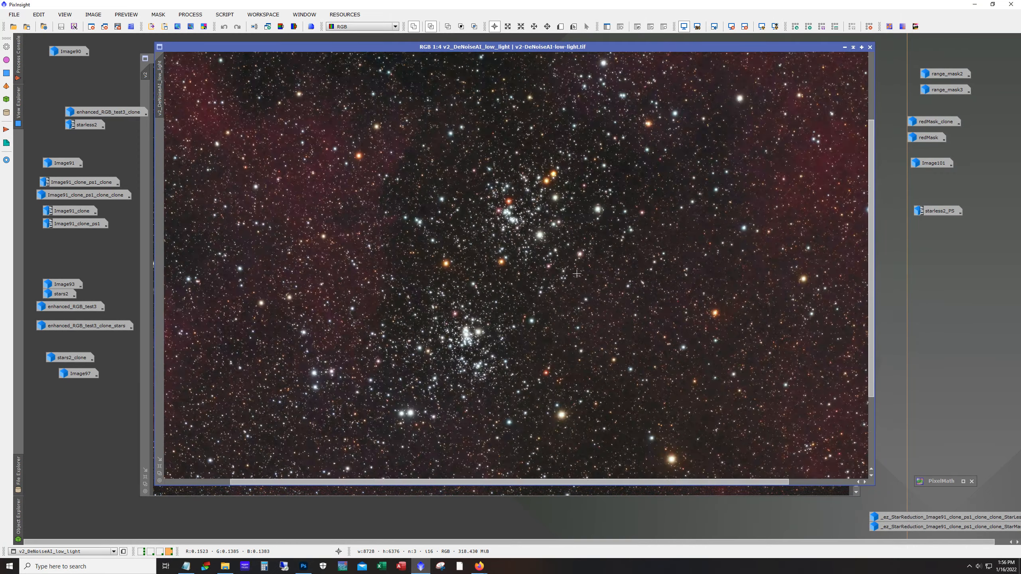
{"action": "scroll", "coordinate": [515, 265], "scroll_direction": "up", "scroll_amount": 3}
{"action": "scroll", "coordinate": [513, 268], "scroll_direction": "up", "scroll_amount": 1}
{"action": "scroll", "coordinate": [513, 267], "scroll_direction": "down", "scroll_amount": 1}
{"action": "left_click_drag", "start_coordinate": [531, 483], "coordinate": [568, 483]}
{"action": "scroll", "coordinate": [552, 382], "scroll_direction": "down", "scroll_amount": 5}
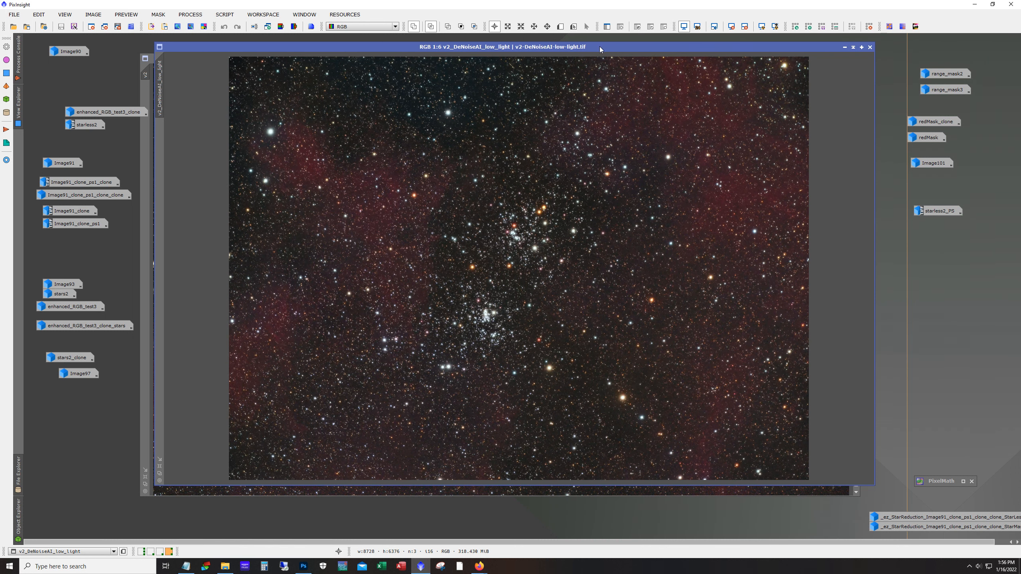
{"action": "left_click_drag", "start_coordinate": [600, 47], "coordinate": [592, 64]}
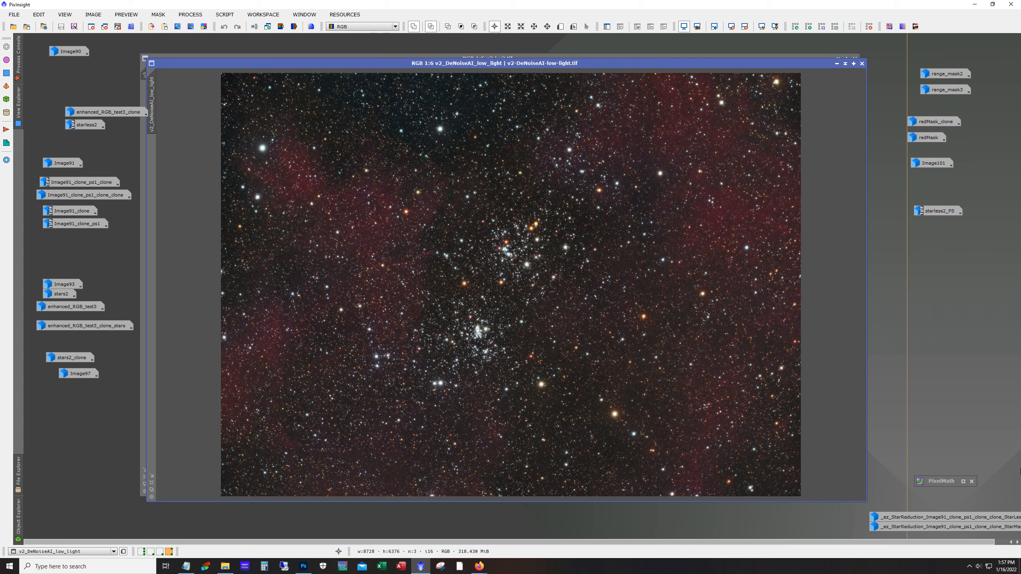